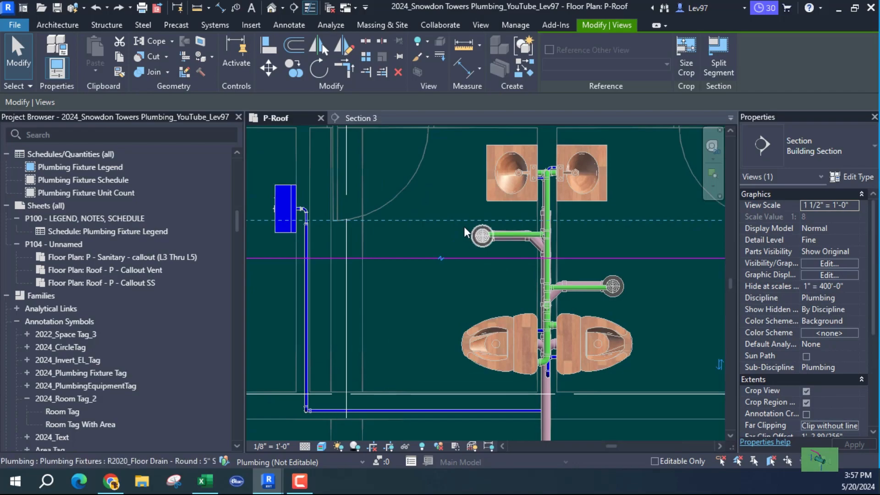
In Section 3, replace the elbow below the upper floor drain with the R19_Trap P - PVC - Sch 40 - DWV Standard fitting.
{"action": "left_click", "coordinate": [502, 247]}
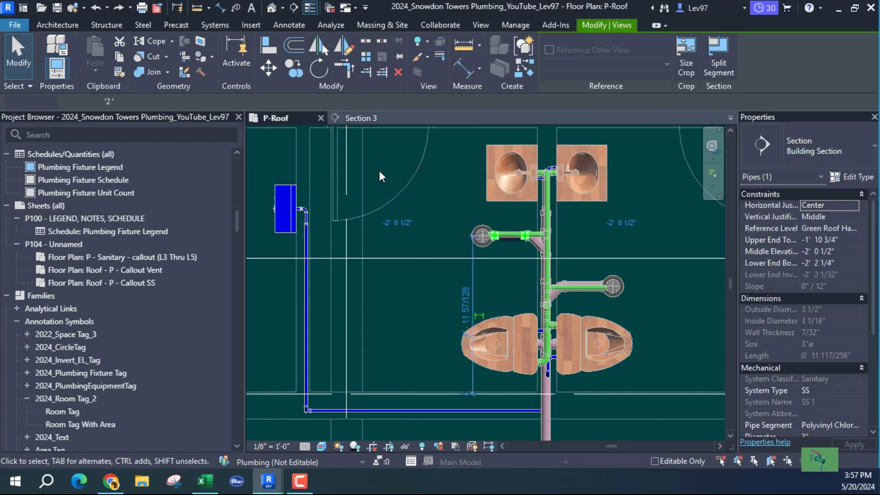
{"action": "left_click", "coordinate": [382, 117]}
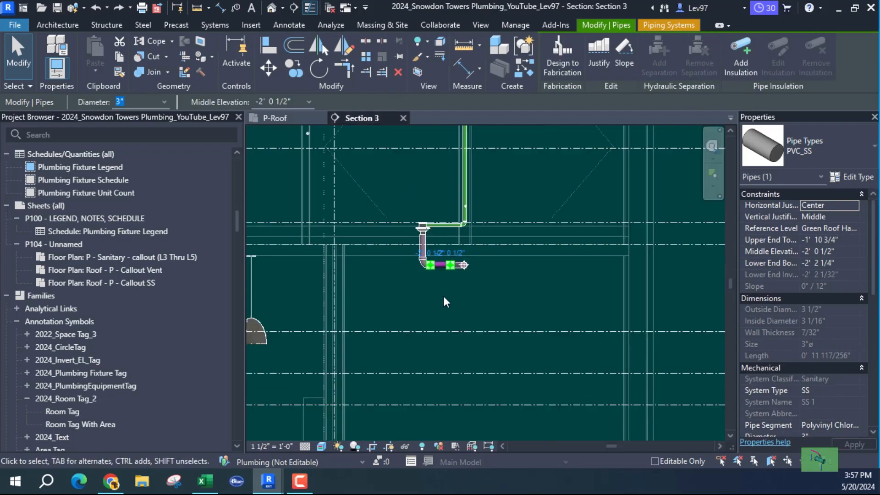
{"action": "scroll", "coordinate": [444, 300], "scroll_direction": "up", "scroll_amount": 5}
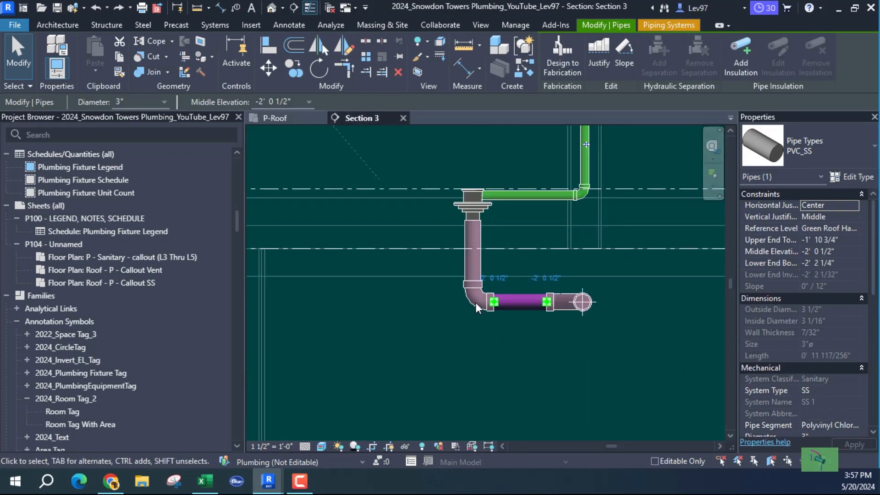
{"action": "left_click", "coordinate": [472, 305]}
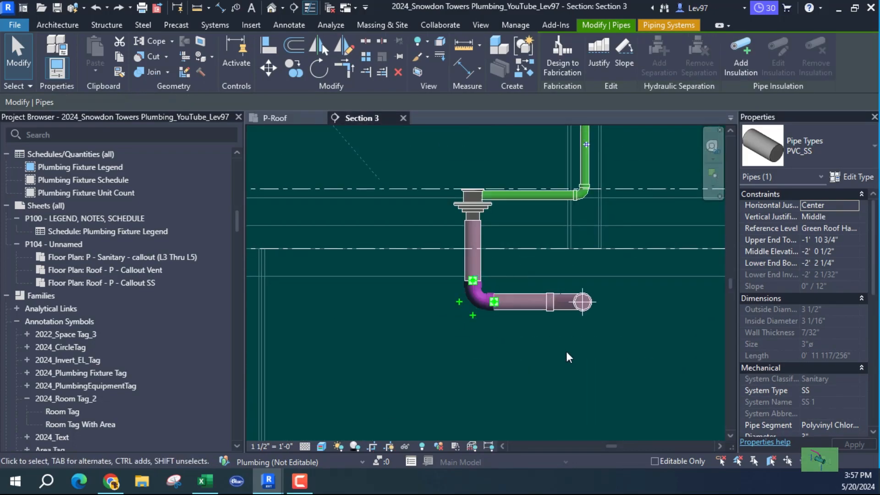
{"action": "left_click", "coordinate": [842, 147]}
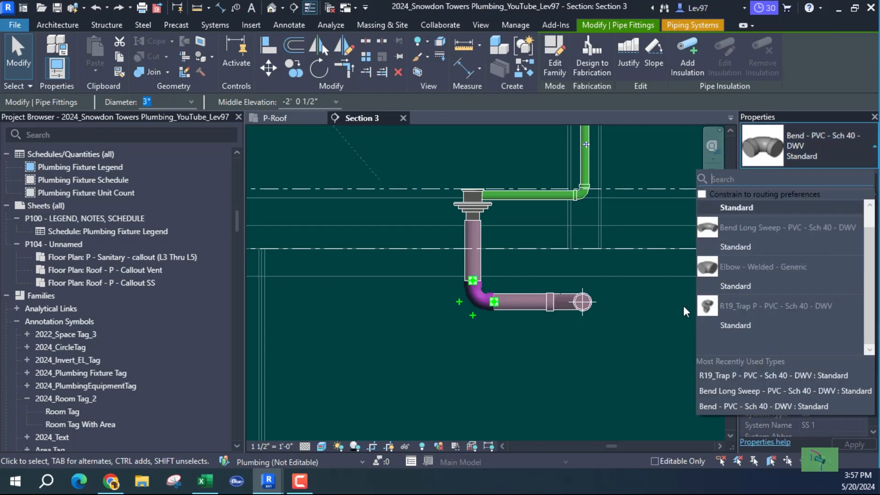
{"action": "left_click", "coordinate": [747, 325]}
{"action": "left_click", "coordinate": [425, 337]}
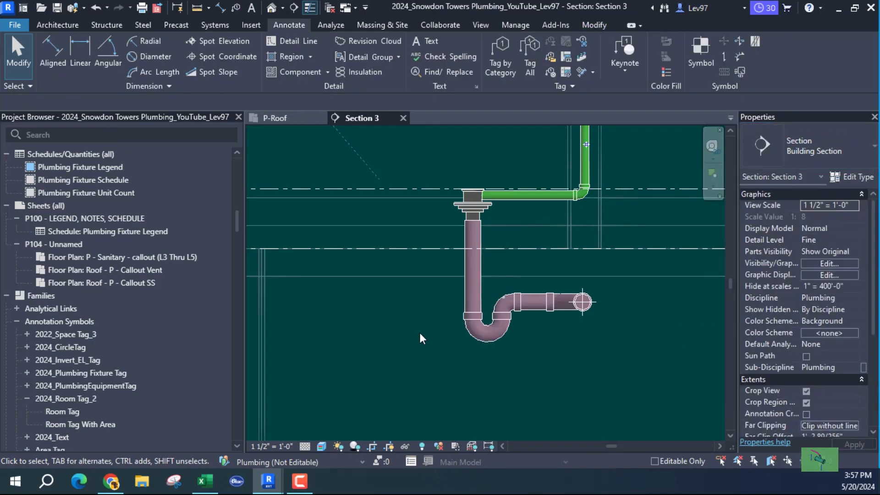
{"action": "scroll", "coordinate": [418, 334], "scroll_direction": "down", "scroll_amount": 2}
{"action": "scroll", "coordinate": [511, 296], "scroll_direction": "up", "scroll_amount": 2}
{"action": "middle_click_drag", "start_coordinate": [515, 309], "coordinate": [486, 320]}
{"action": "scroll", "coordinate": [513, 285], "scroll_direction": "up", "scroll_amount": 1}
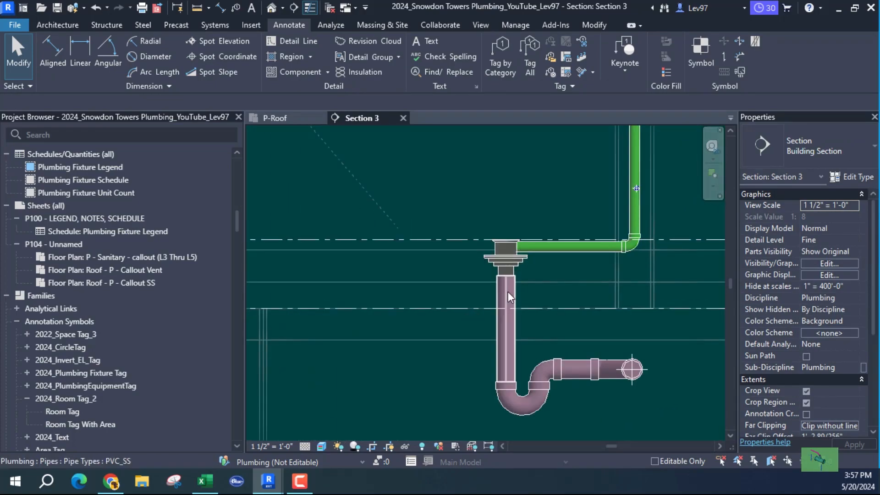
{"action": "scroll", "coordinate": [508, 291], "scroll_direction": "down", "scroll_amount": 1}
{"action": "scroll", "coordinate": [481, 304], "scroll_direction": "up", "scroll_amount": 1}
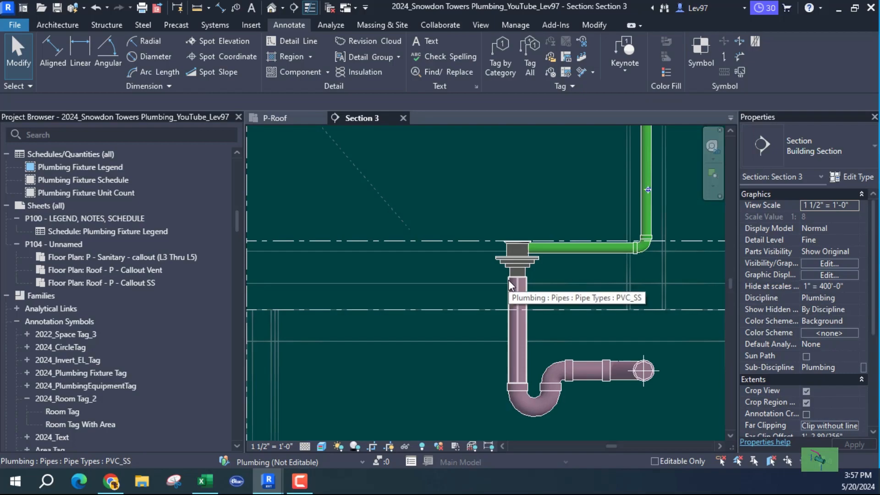
{"action": "left_click", "coordinate": [301, 41]}
{"action": "left_click", "coordinate": [490, 389]}
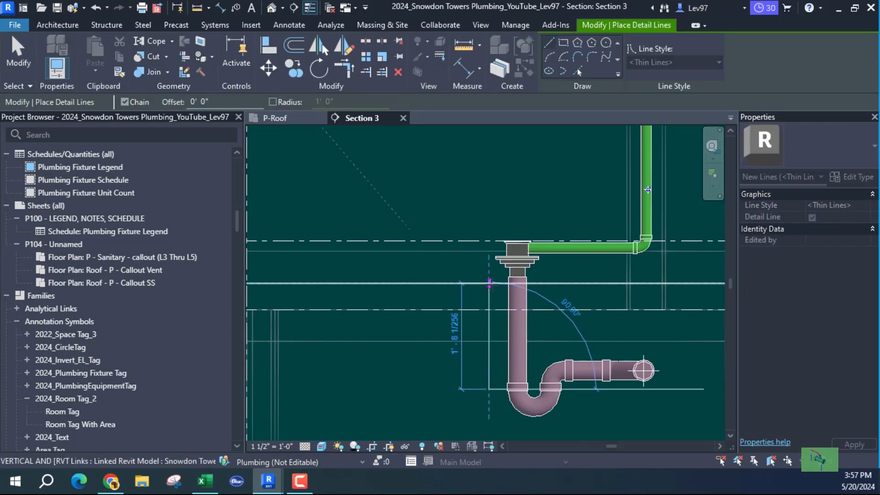
{"action": "key", "text": "Escape"}
{"action": "key", "text": "Escape"}
{"action": "middle_click_drag", "start_coordinate": [477, 389], "coordinate": [378, 357]}
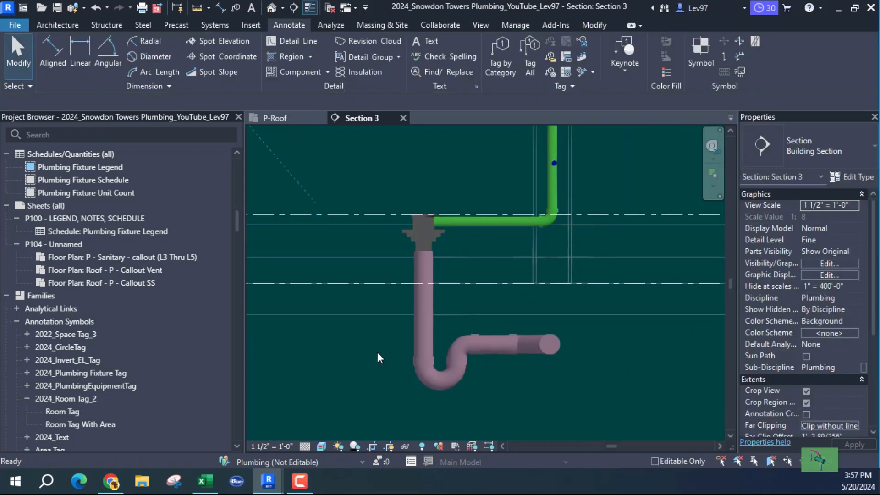
In the P-Roof plan, move the section line down so it passes between the lower floor drain and the toilets.
{"action": "left_click", "coordinate": [294, 119]}
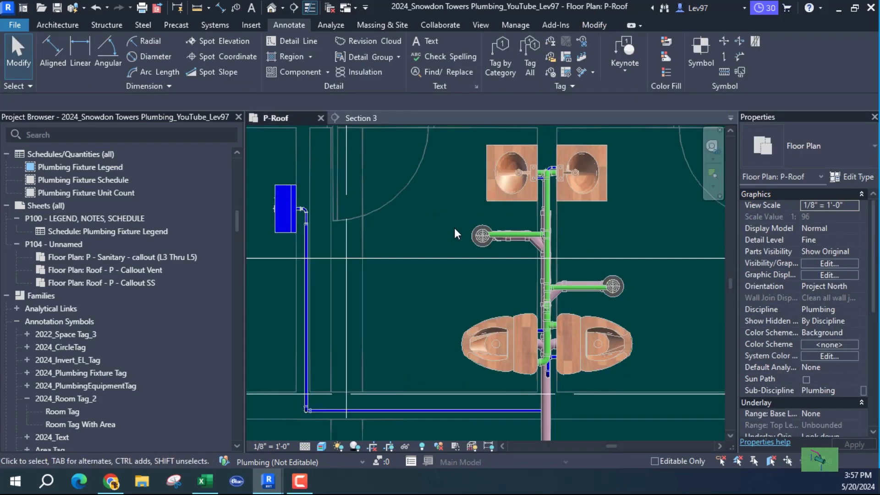
{"action": "middle_click_drag", "start_coordinate": [430, 277], "coordinate": [356, 230]}
{"action": "left_click", "coordinate": [366, 210]}
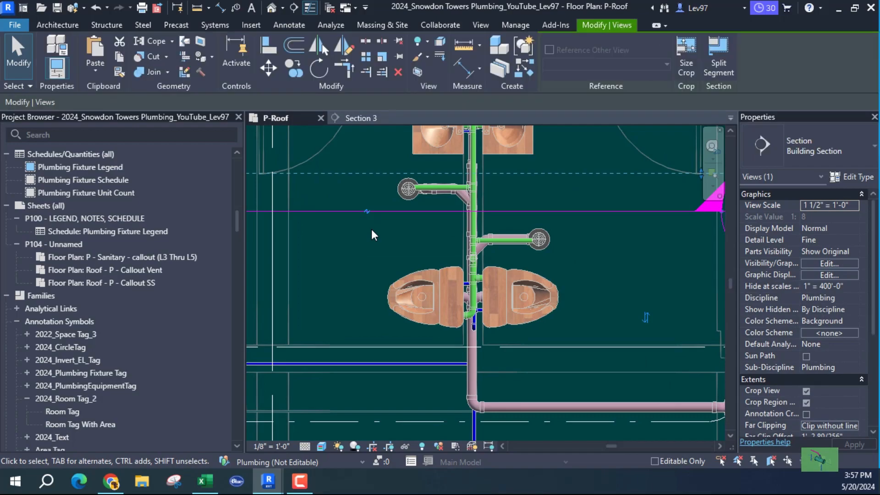
{"action": "left_click_drag", "start_coordinate": [365, 212], "coordinate": [435, 252]}
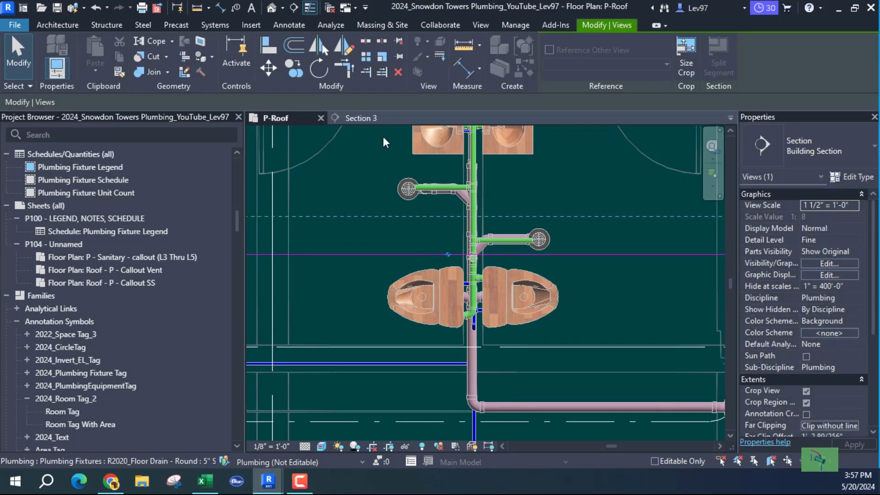
In Section 3, change the elbow under the second floor drain to the R19_Trap P - PVC - Sch 40 - DWV Standard type.
{"action": "left_click", "coordinate": [368, 119]}
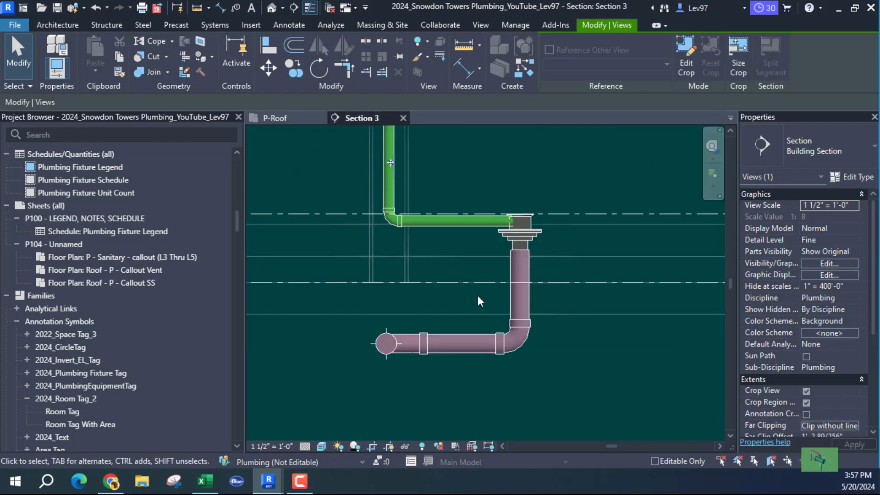
{"action": "left_click", "coordinate": [516, 351]}
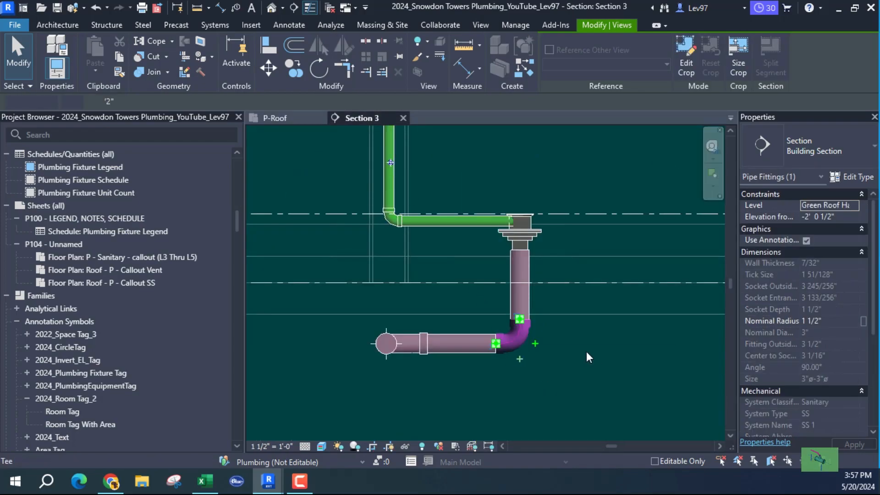
{"action": "left_click", "coordinate": [845, 150]}
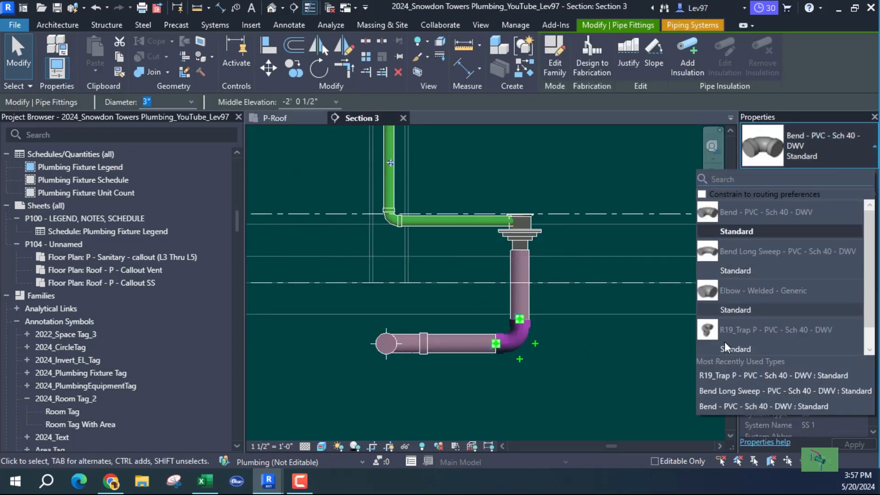
{"action": "left_click", "coordinate": [737, 349]}
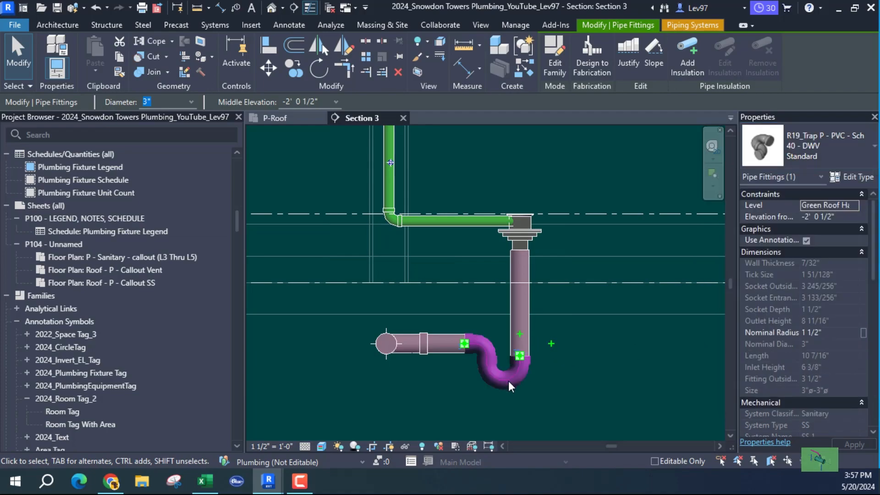
{"action": "left_click", "coordinate": [426, 376]}
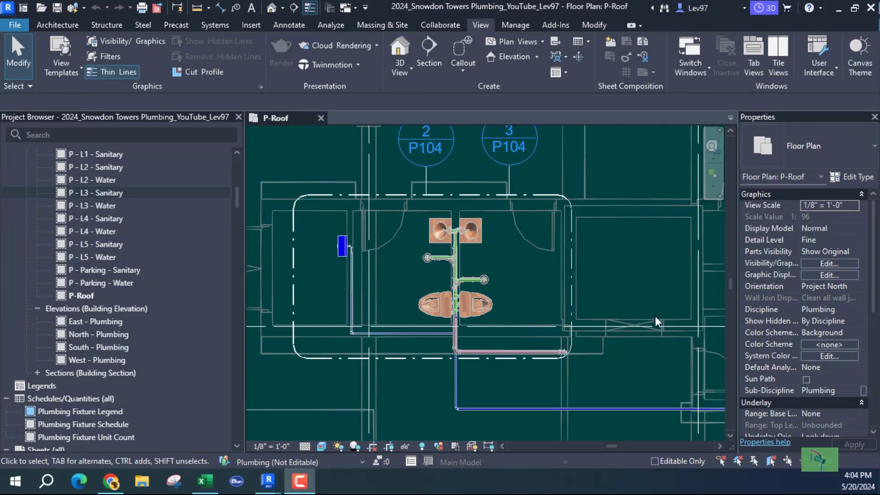
From callout 3 on P104 in the P-Roof plan, open the Roof - P - Callout SS view and examine its sanitary piping tags.
{"action": "middle_click_drag", "start_coordinate": [523, 265], "coordinate": [586, 257]}
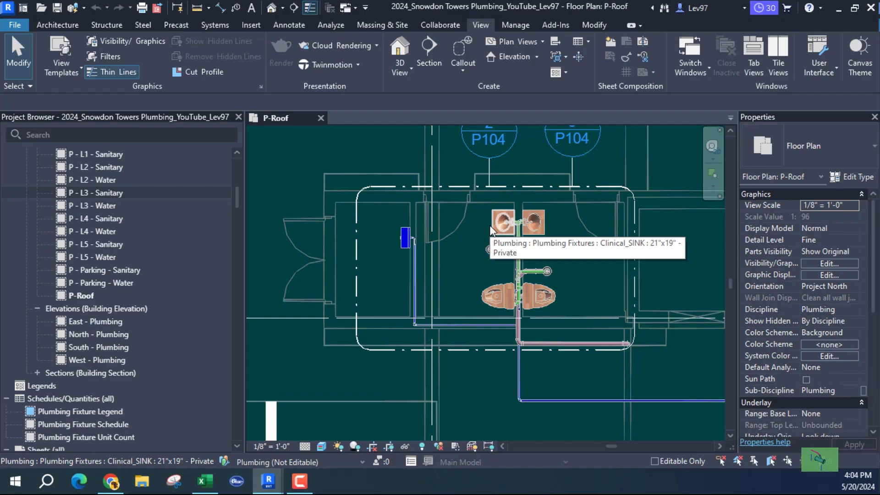
{"action": "middle_click_drag", "start_coordinate": [539, 166], "coordinate": [532, 188]}
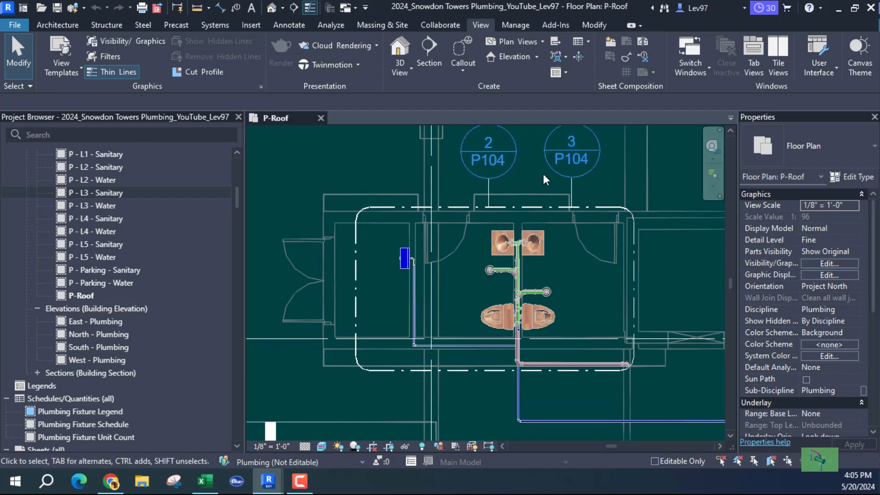
{"action": "left_click", "coordinate": [403, 208]}
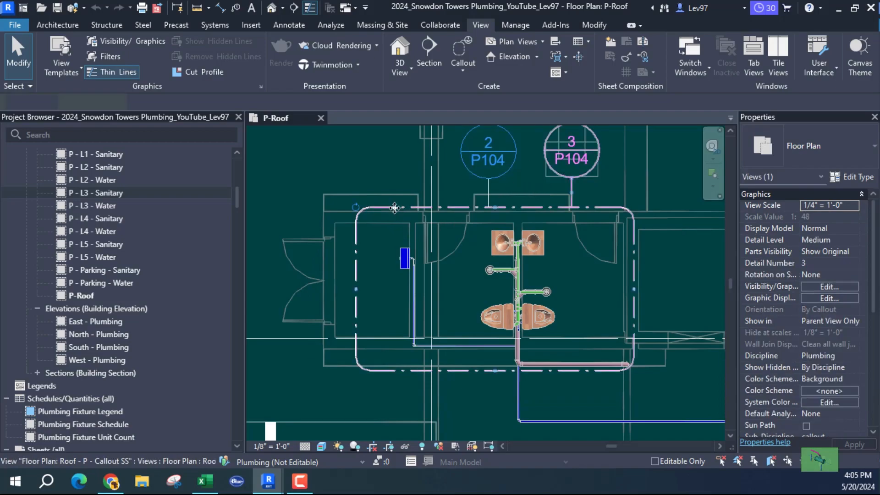
{"action": "right_click", "coordinate": [661, 257]}
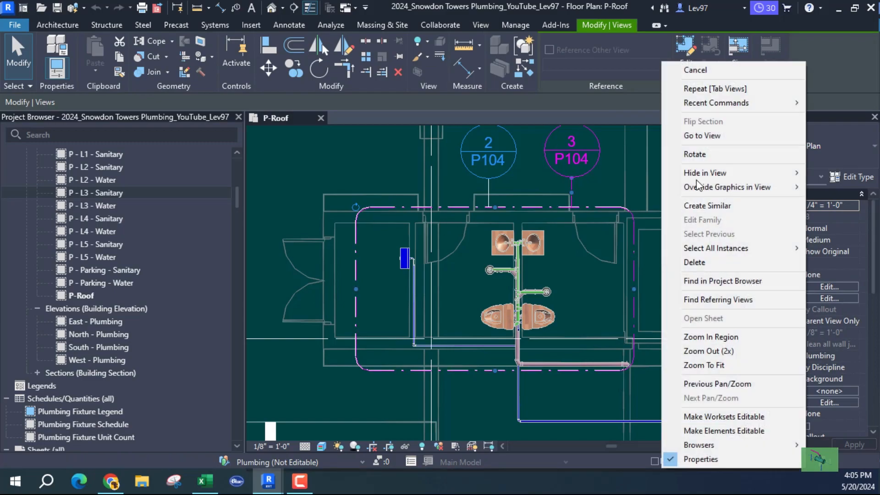
{"action": "left_click", "coordinate": [716, 136]}
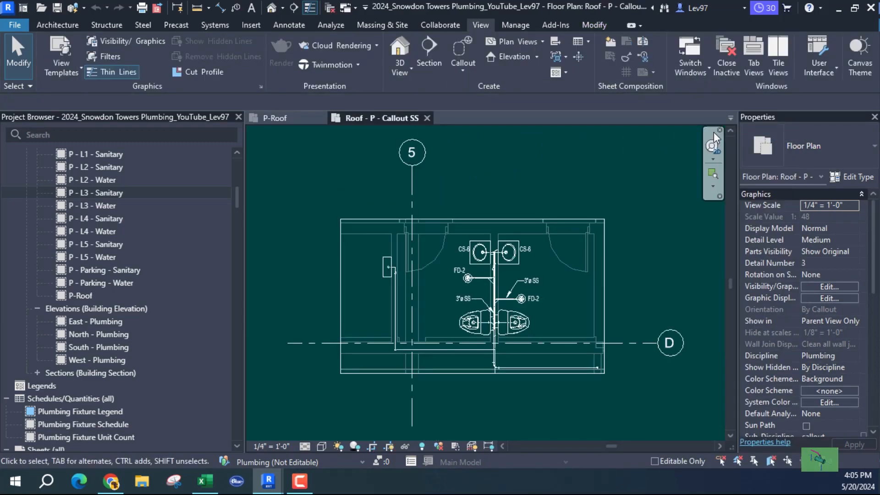
{"action": "scroll", "coordinate": [518, 261], "scroll_direction": "up", "scroll_amount": 3}
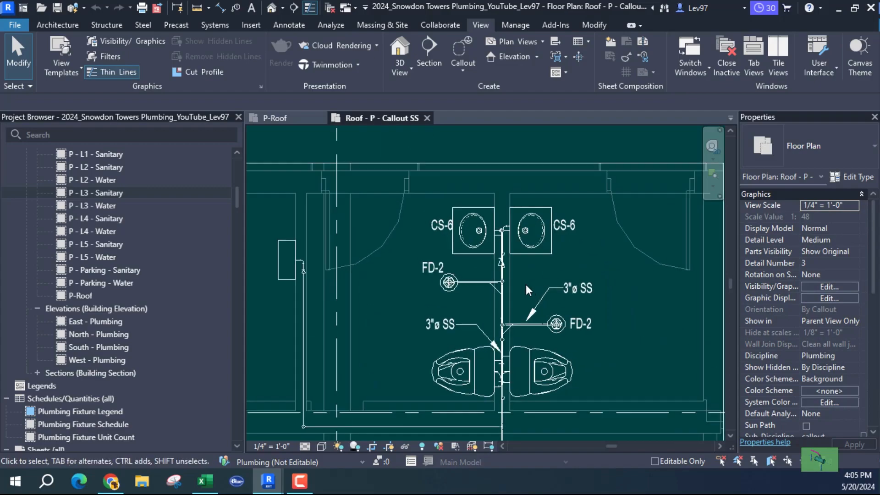
Return to the P-Roof plan, open the Roof - P - Callout Vent view from callout 2, and examine its vent piping tags.
{"action": "left_click", "coordinate": [295, 120]}
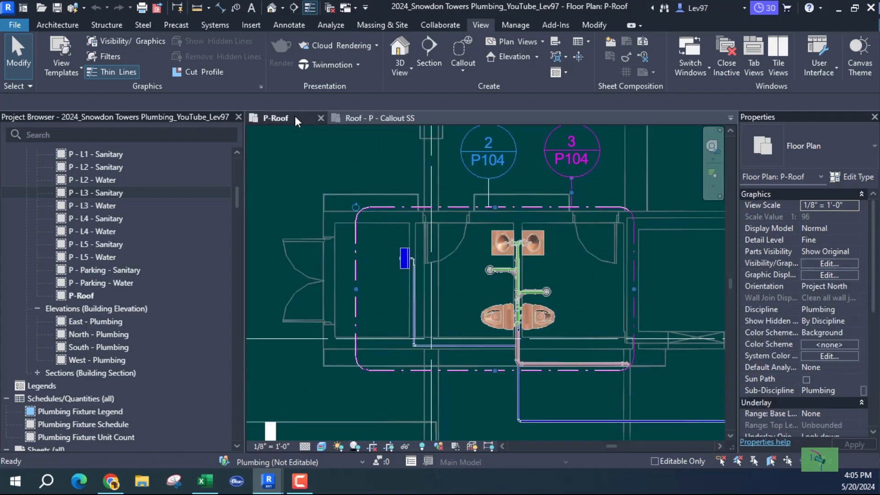
{"action": "left_click", "coordinate": [392, 206]}
{"action": "right_click", "coordinate": [394, 166]}
{"action": "left_click", "coordinate": [425, 137]}
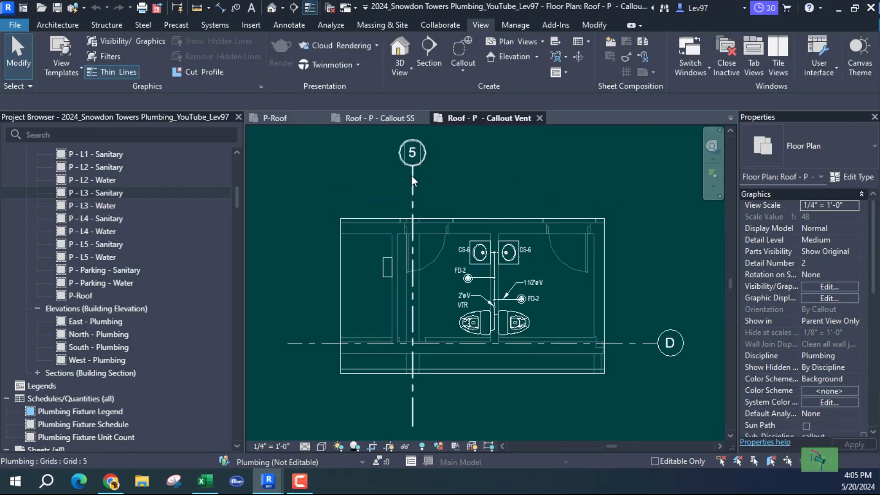
{"action": "scroll", "coordinate": [464, 183], "scroll_direction": "up", "scroll_amount": 3}
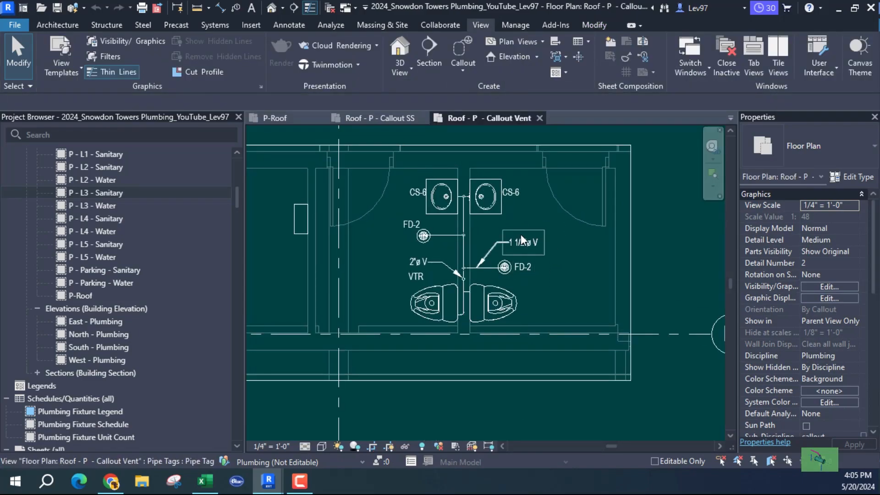
{"action": "scroll", "coordinate": [547, 270], "scroll_direction": "down", "scroll_amount": 2}
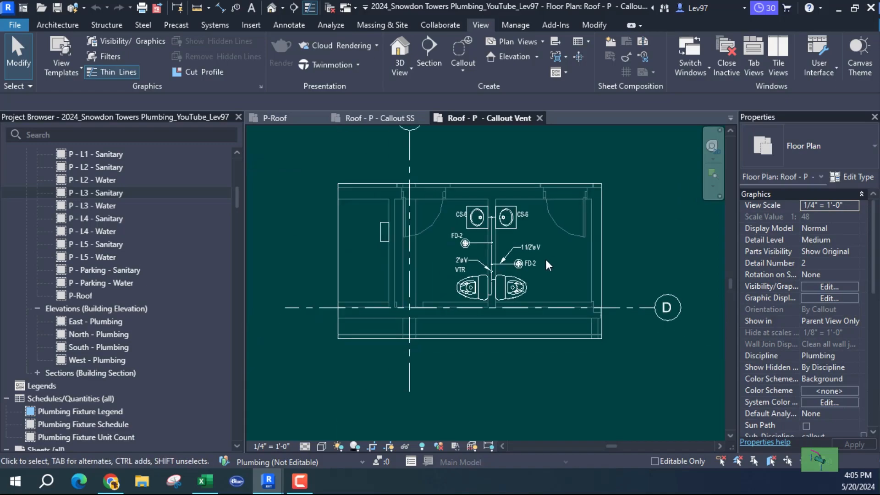
In the P-Roof plan, delete callout 2 on P104 together with its Roof - P - Callout Vent view.
{"action": "left_click", "coordinate": [280, 117]}
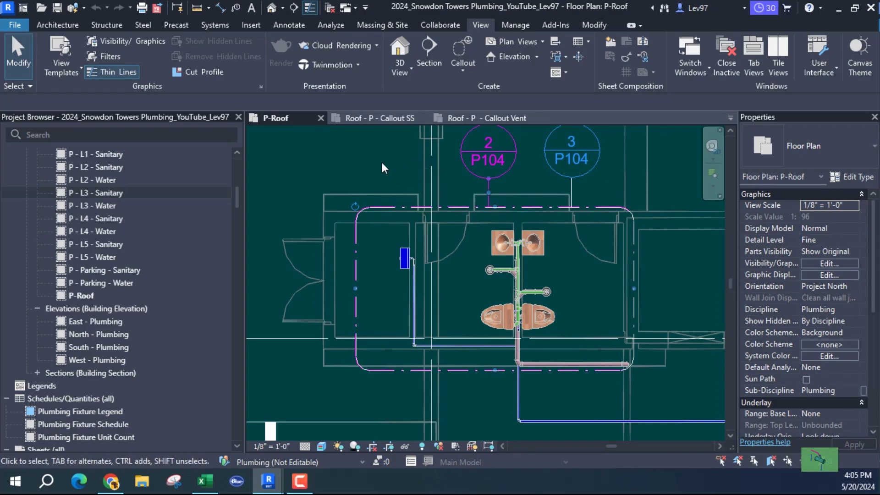
{"action": "middle_click_drag", "start_coordinate": [374, 166], "coordinate": [410, 166]}
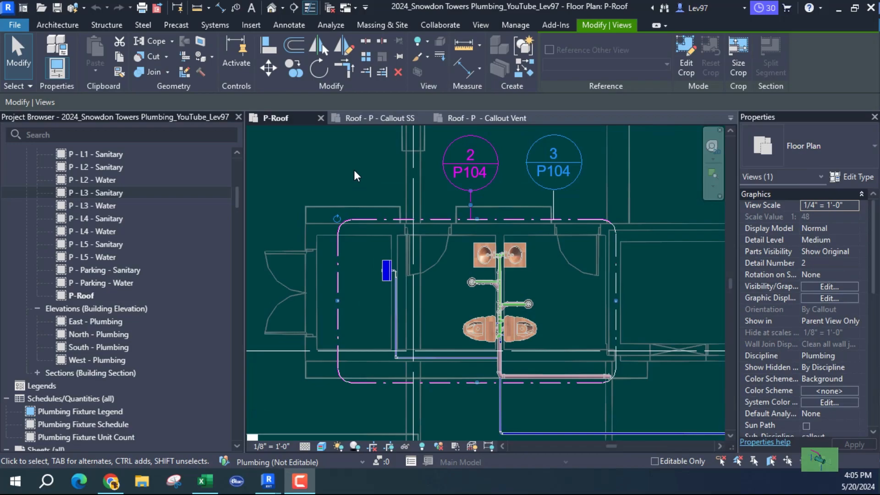
{"action": "left_click", "coordinate": [398, 72]}
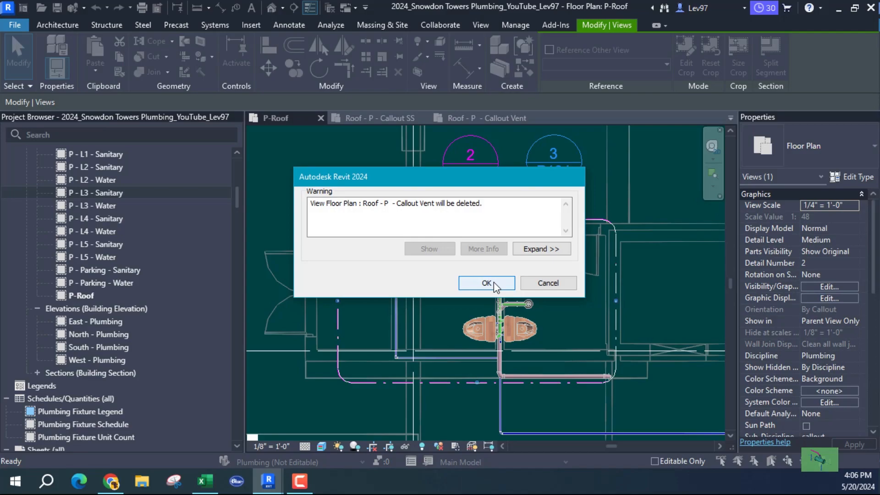
{"action": "left_click", "coordinate": [486, 282]}
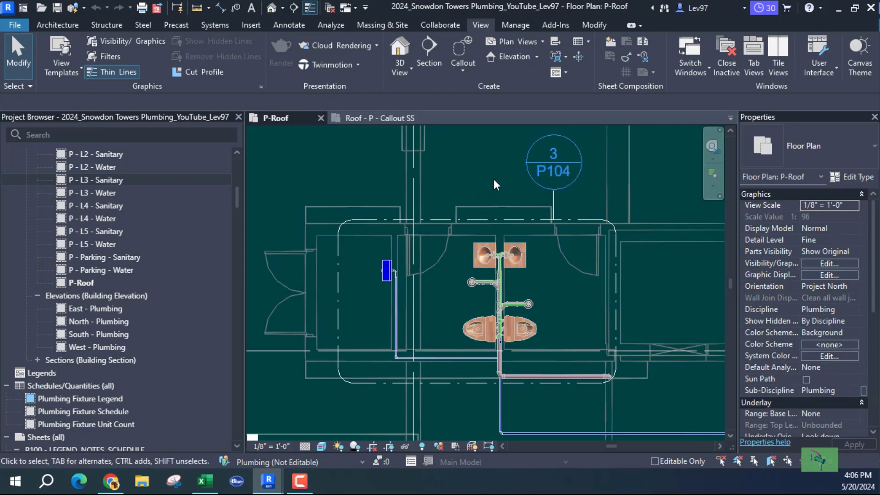
From callout 3 on P104 in the P-Roof plan, open the Roof - P - Callout SS view.
{"action": "middle_click_drag", "start_coordinate": [495, 178], "coordinate": [502, 155]}
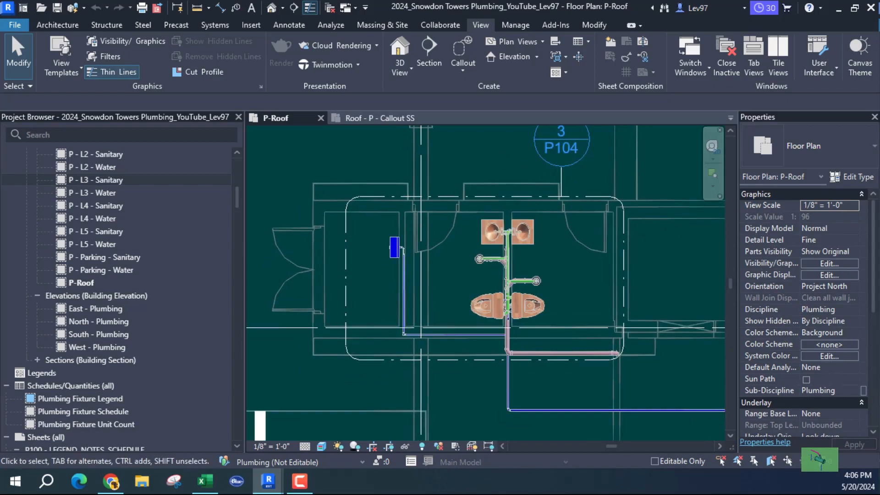
{"action": "middle_click_drag", "start_coordinate": [536, 183], "coordinate": [532, 210]}
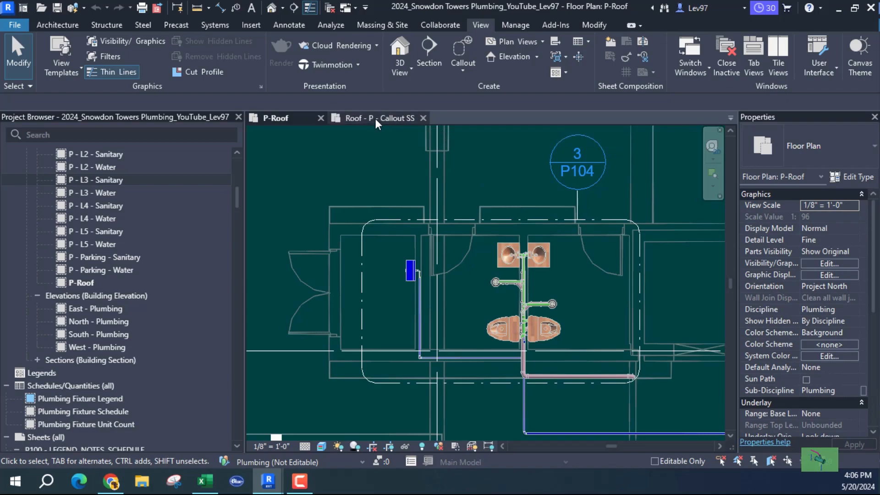
{"action": "left_click", "coordinate": [510, 217]}
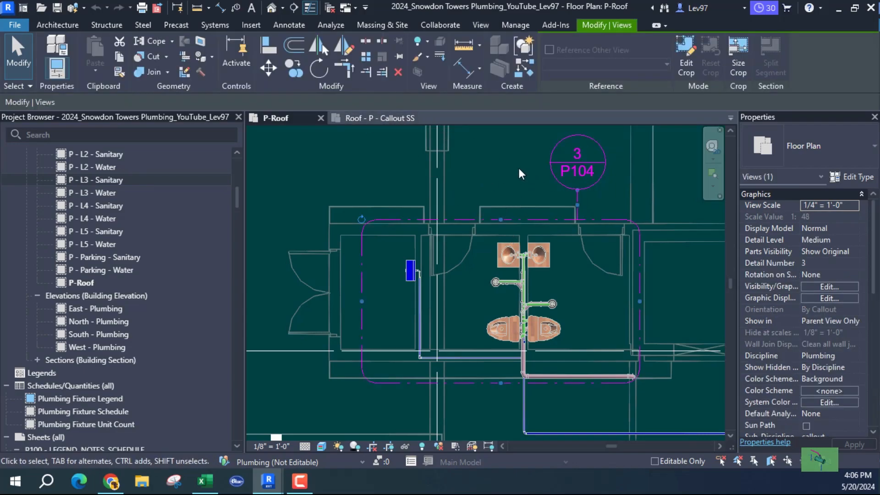
{"action": "right_click", "coordinate": [492, 150]}
{"action": "left_click", "coordinate": [527, 135]}
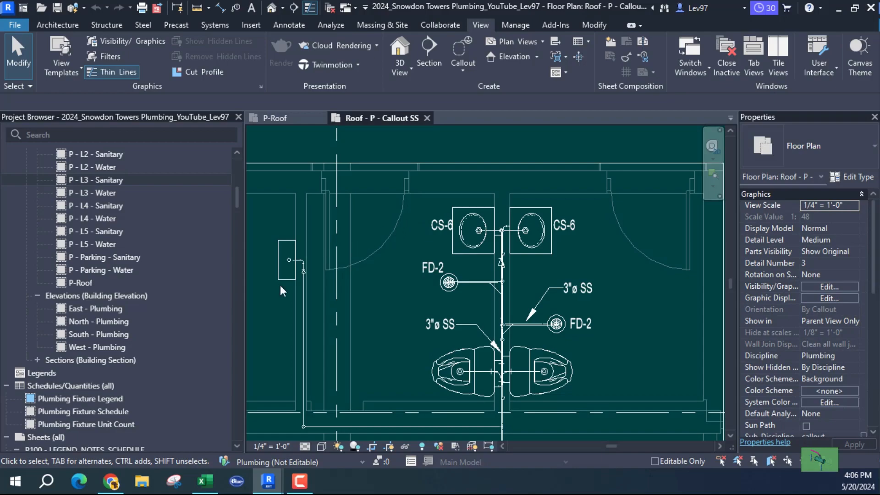
Rename the Roof - P - Callout SS view as Roof - P - Callout San_Vent.
{"action": "scroll", "coordinate": [89, 337], "scroll_direction": "up", "scroll_amount": 5}
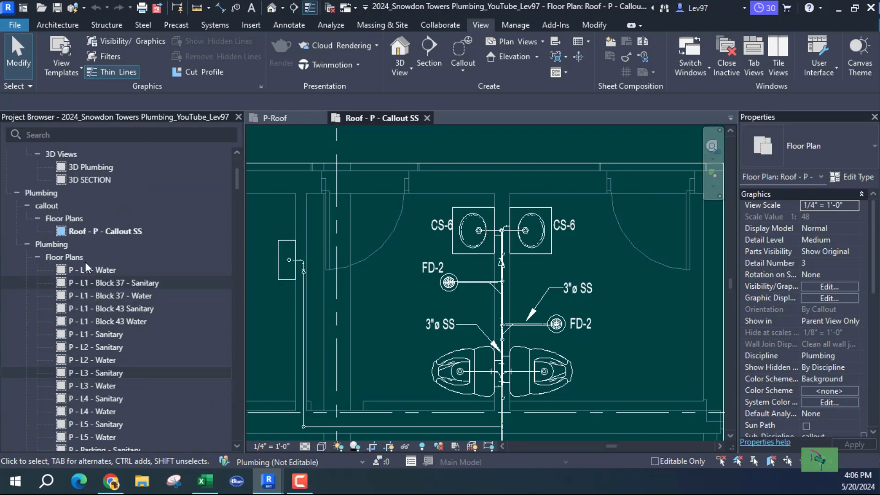
{"action": "right_click", "coordinate": [115, 232]}
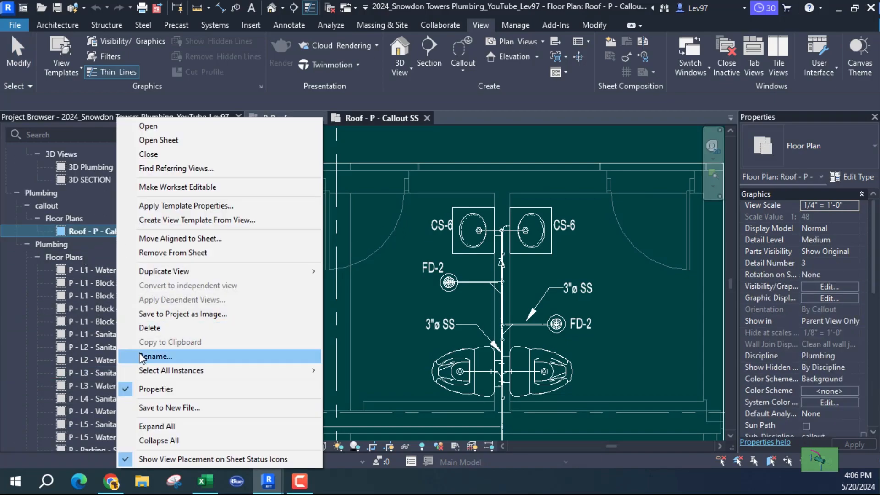
{"action": "left_click", "coordinate": [155, 357]}
{"action": "left_click", "coordinate": [132, 232]}
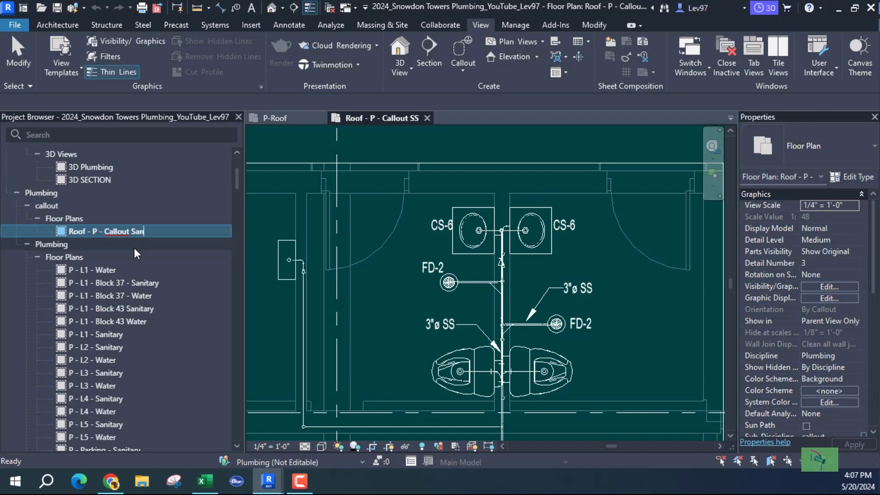
{"action": "type", "text": "ent"}
{"action": "key", "text": "Return"}
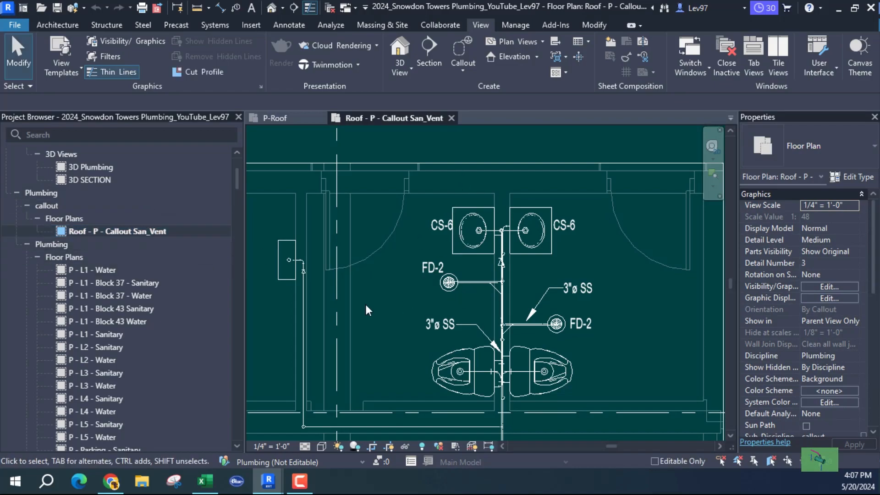
Hide the DCW and DHW filters in the callout view's Visibility/Graphic Overrides.
{"action": "scroll", "coordinate": [450, 277], "scroll_direction": "up", "scroll_amount": 3}
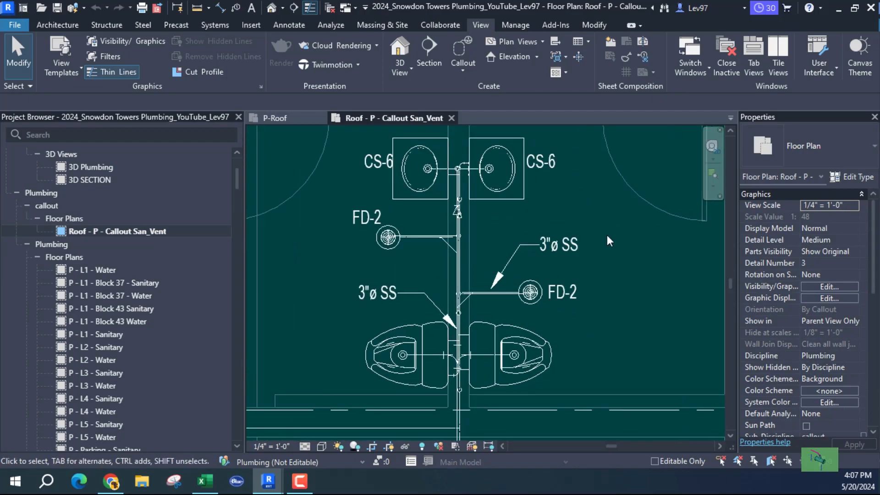
{"action": "left_click", "coordinate": [829, 287]}
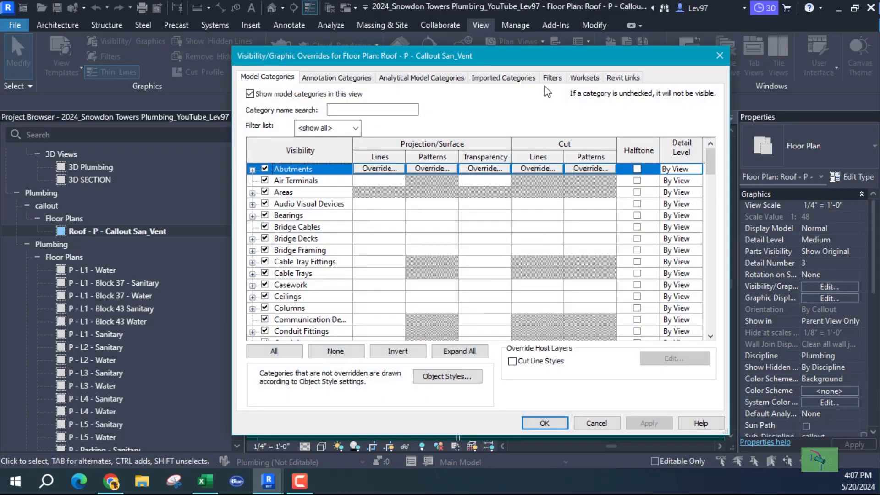
{"action": "left_click", "coordinate": [545, 78]}
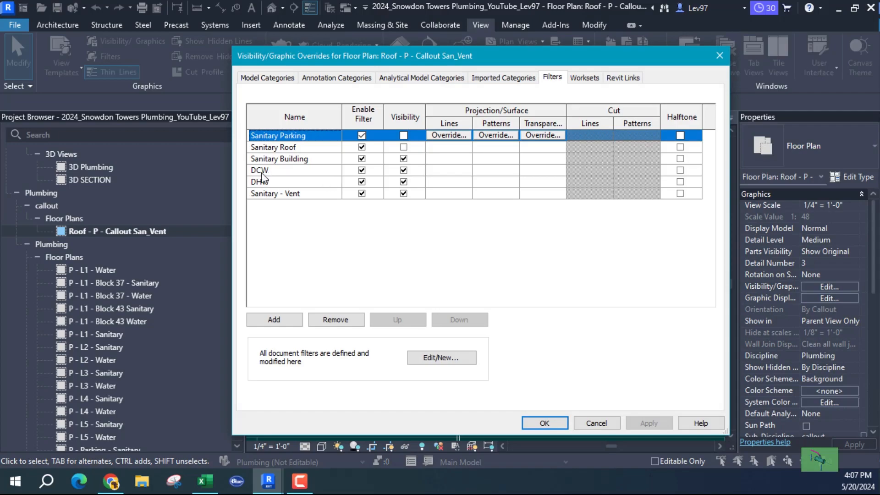
{"action": "left_click", "coordinate": [404, 170]}
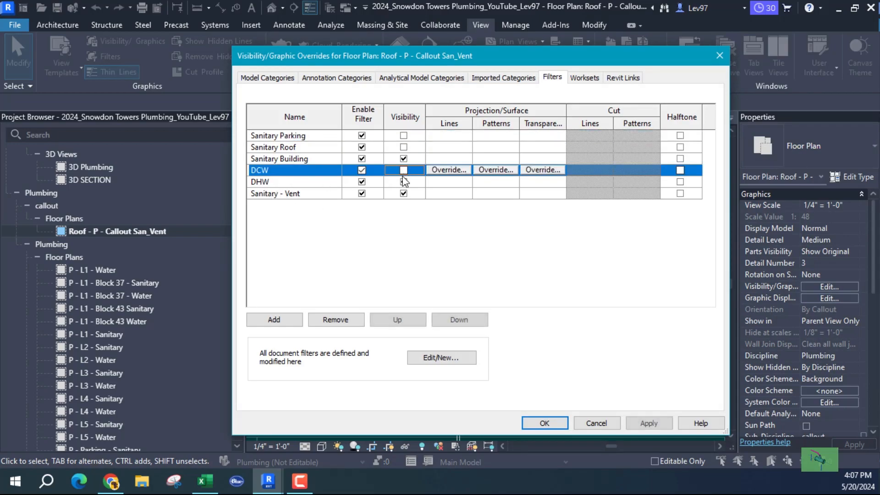
{"action": "left_click", "coordinate": [404, 182]}
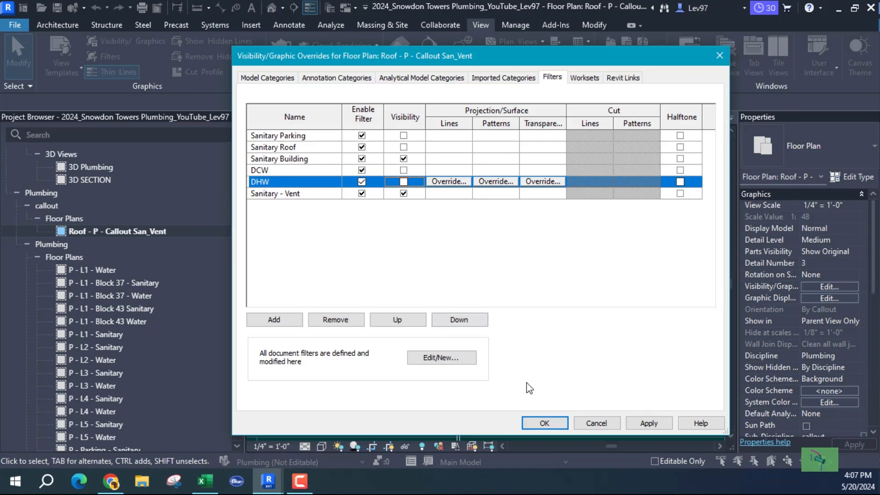
{"action": "left_click", "coordinate": [545, 424]}
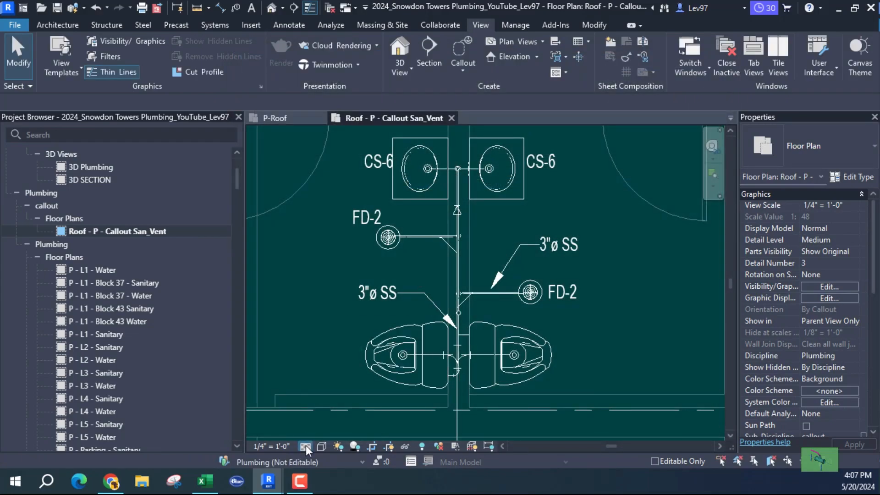
Set the callout view's detail level to Fine and its visual style to Realistic.
{"action": "left_click", "coordinate": [305, 446]}
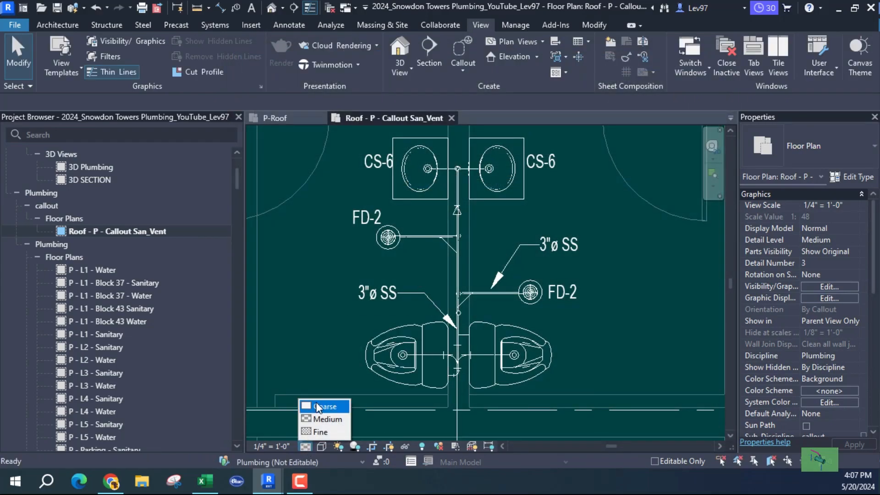
{"action": "left_click", "coordinate": [320, 432]}
{"action": "left_click", "coordinate": [322, 447]}
{"action": "left_click", "coordinate": [337, 432]}
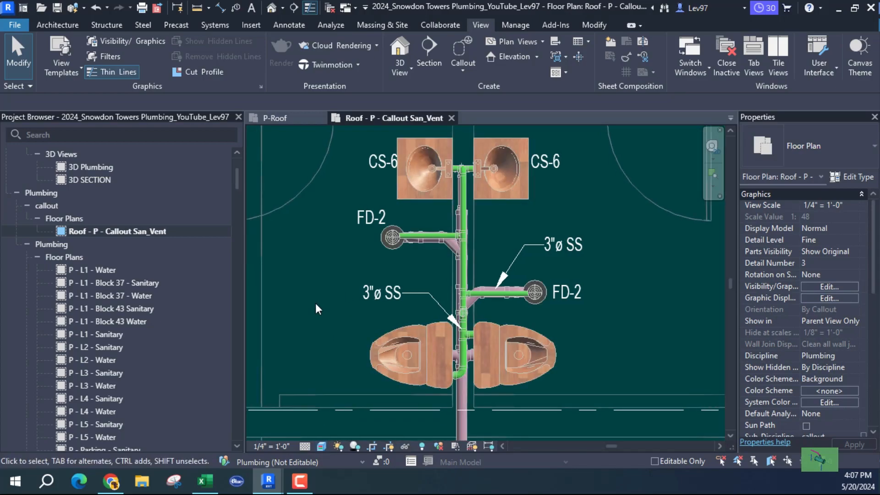
Compare the restroom piping in the Roof - P - Callout San_Vent view with the P-Roof plan.
{"action": "scroll", "coordinate": [316, 308], "scroll_direction": "down", "scroll_amount": 3}
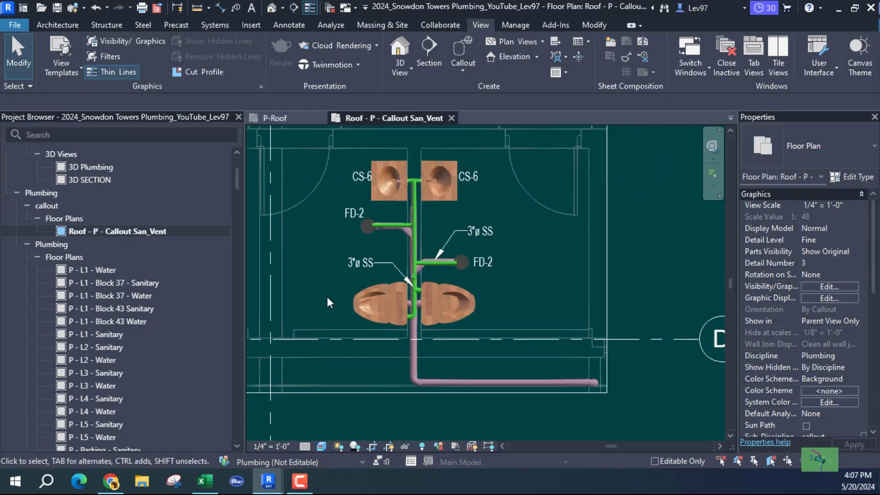
{"action": "middle_click_drag", "start_coordinate": [535, 298], "coordinate": [489, 305]}
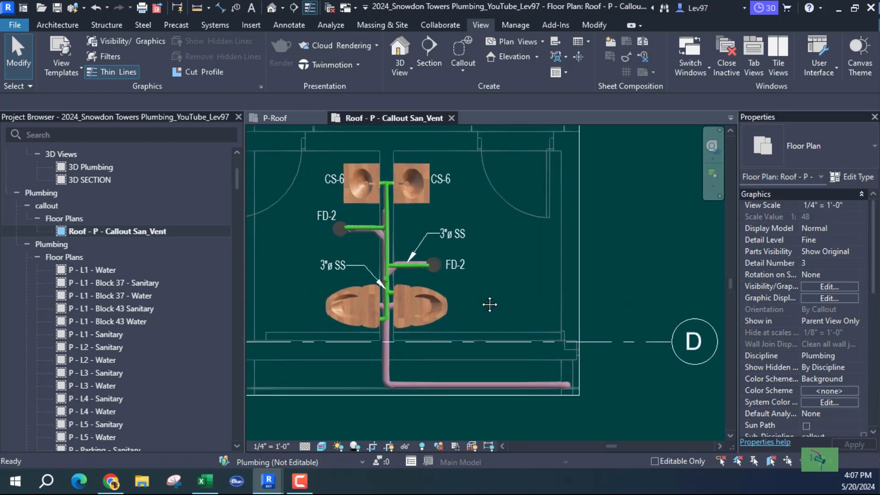
{"action": "left_click", "coordinate": [285, 118]}
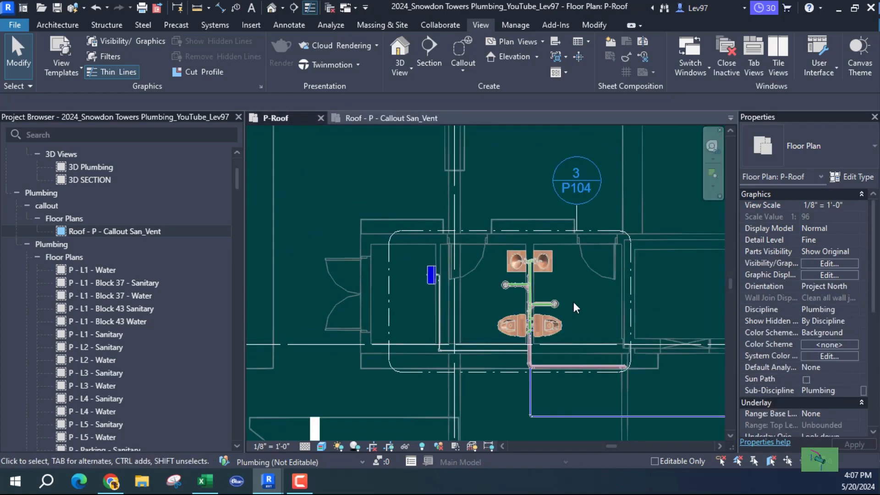
{"action": "left_click", "coordinate": [390, 117]}
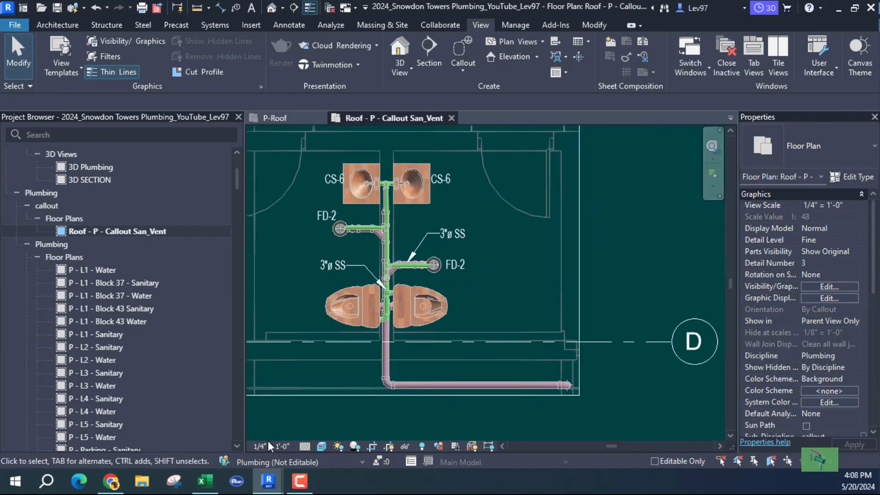
{"action": "middle_click_drag", "start_coordinate": [281, 243], "coordinate": [336, 274]}
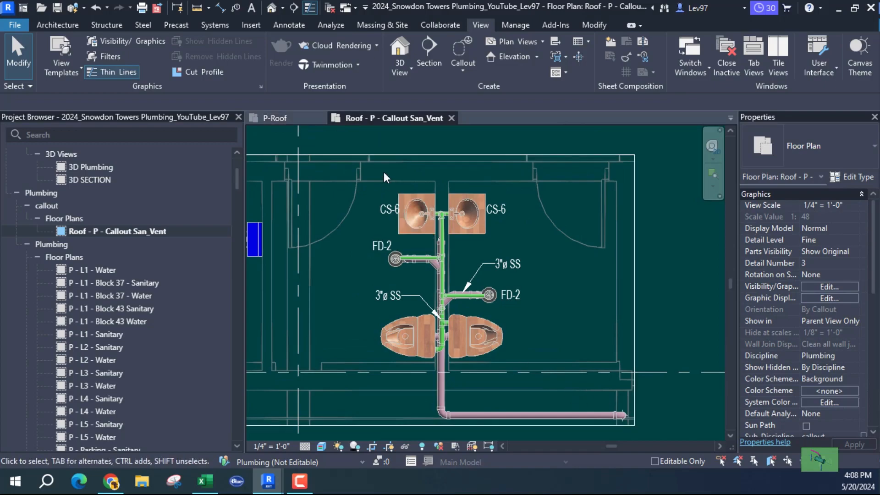
{"action": "left_click", "coordinate": [277, 117]}
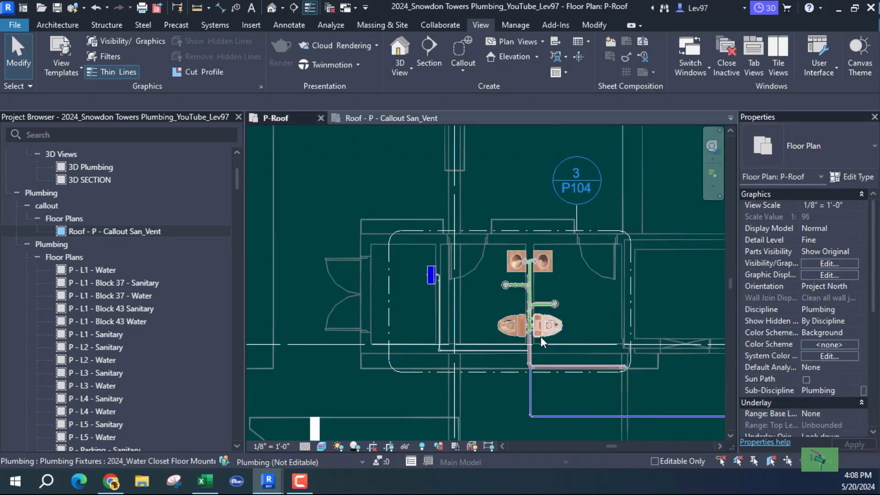
{"action": "left_click", "coordinate": [397, 118]}
Try a category tag with an attached-end leader on the horizontal sanitary pipe near grid D, and delete it.
{"action": "middle_click_drag", "start_coordinate": [568, 287], "coordinate": [480, 213]}
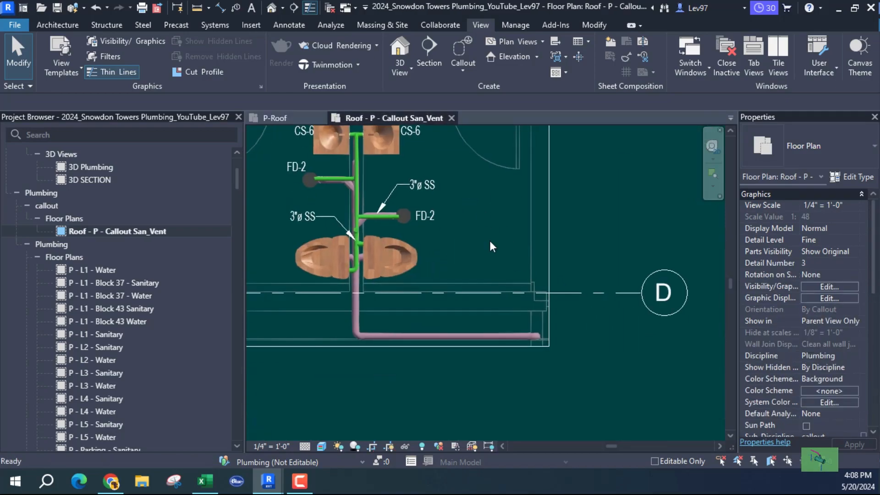
{"action": "scroll", "coordinate": [543, 343], "scroll_direction": "up", "scroll_amount": 2}
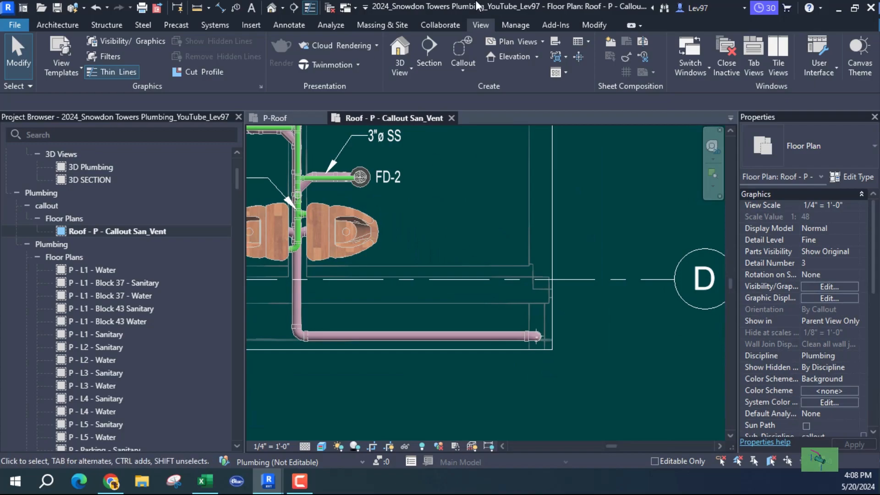
{"action": "left_click", "coordinate": [292, 25]}
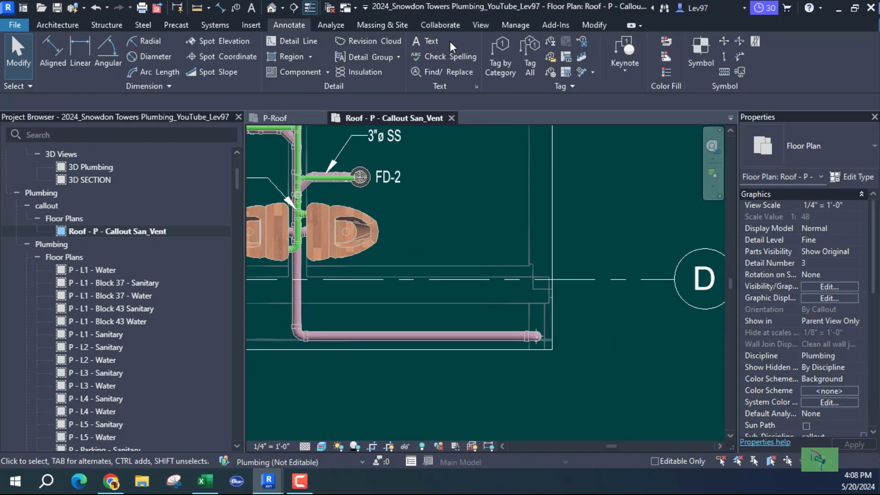
{"action": "left_click", "coordinate": [499, 65]}
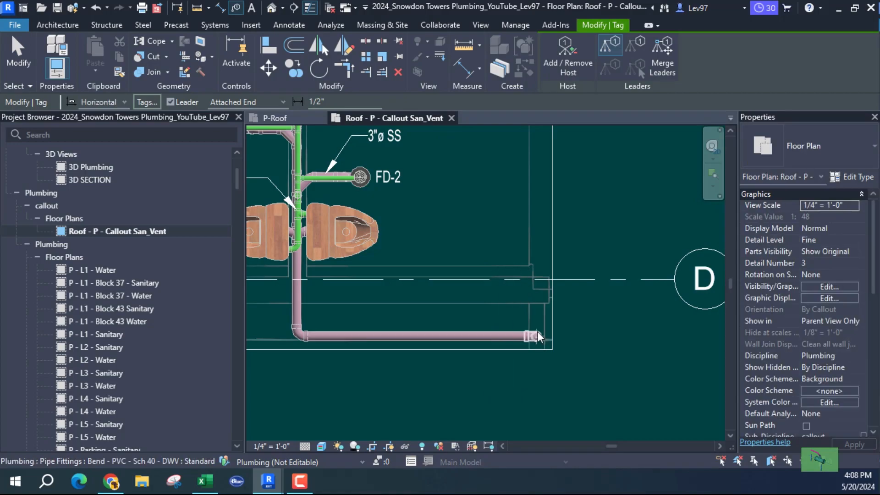
{"action": "scroll", "coordinate": [531, 328], "scroll_direction": "up", "scroll_amount": 4}
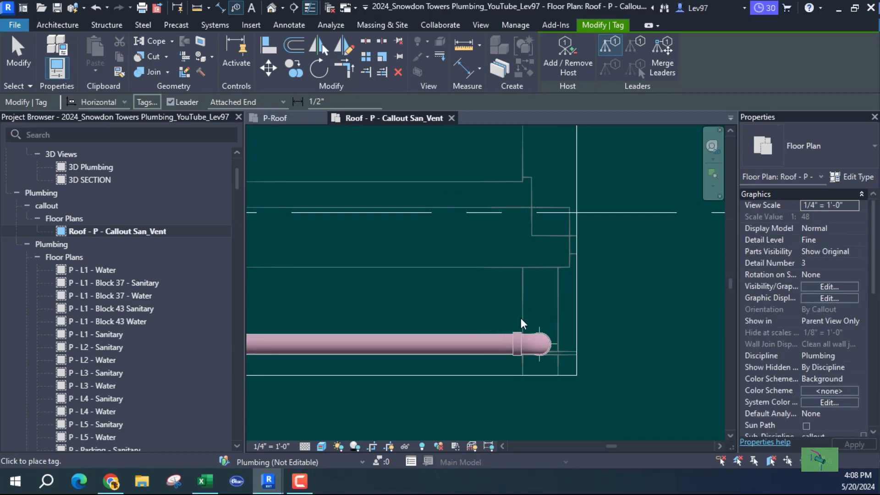
{"action": "left_click", "coordinate": [502, 338]}
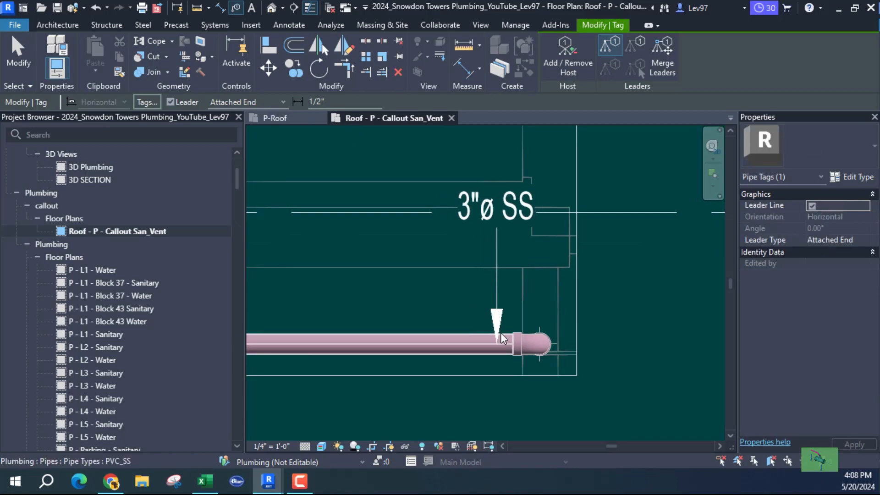
{"action": "key", "text": "Escape"}
{"action": "left_click", "coordinate": [495, 286]}
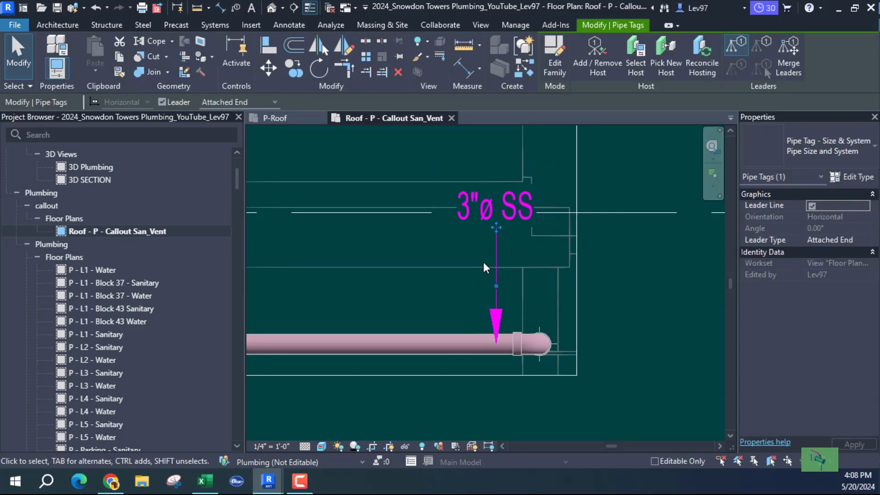
{"action": "key", "text": "Delete"}
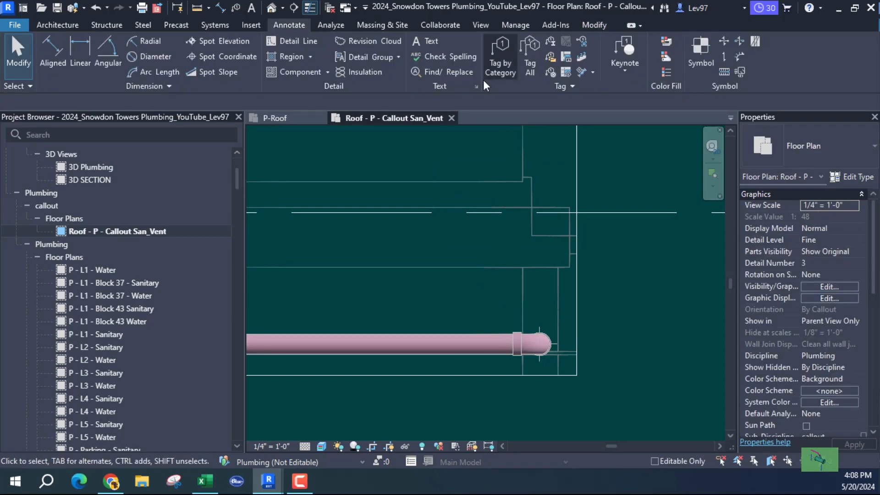
Tag the horizontal sanitary pipe near its end bend by category, using a Free End leader with an elbow.
{"action": "left_click", "coordinate": [500, 69]}
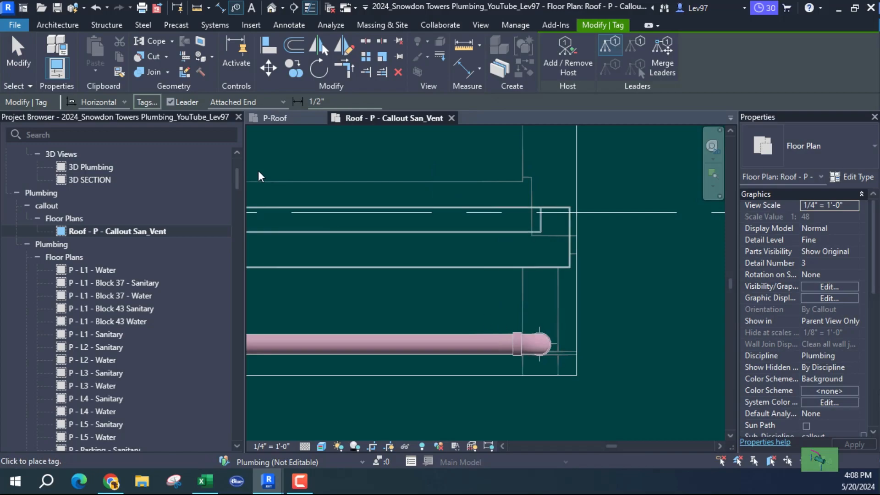
{"action": "left_click", "coordinate": [243, 101]}
{"action": "left_click", "coordinate": [225, 124]}
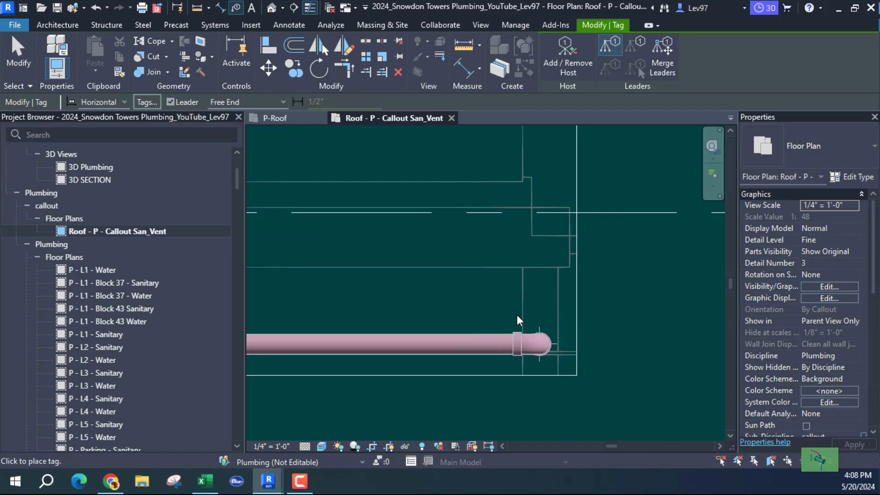
{"action": "left_click", "coordinate": [502, 335]}
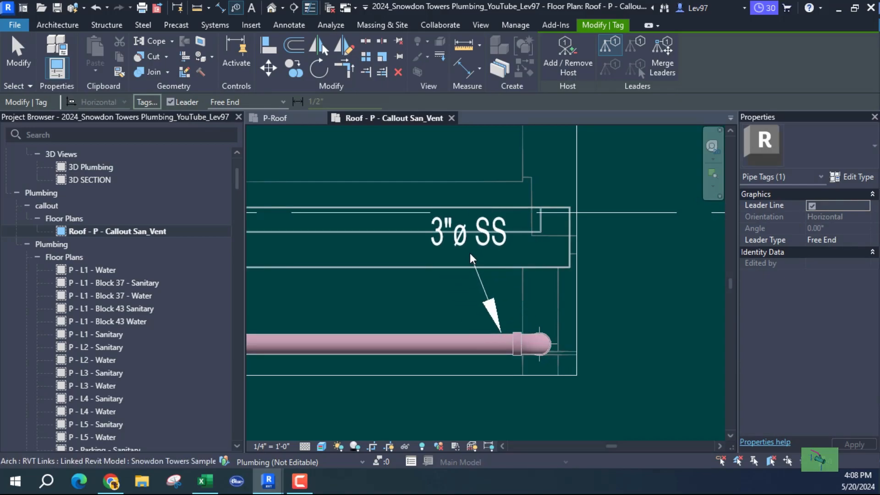
{"action": "left_click", "coordinate": [458, 273]}
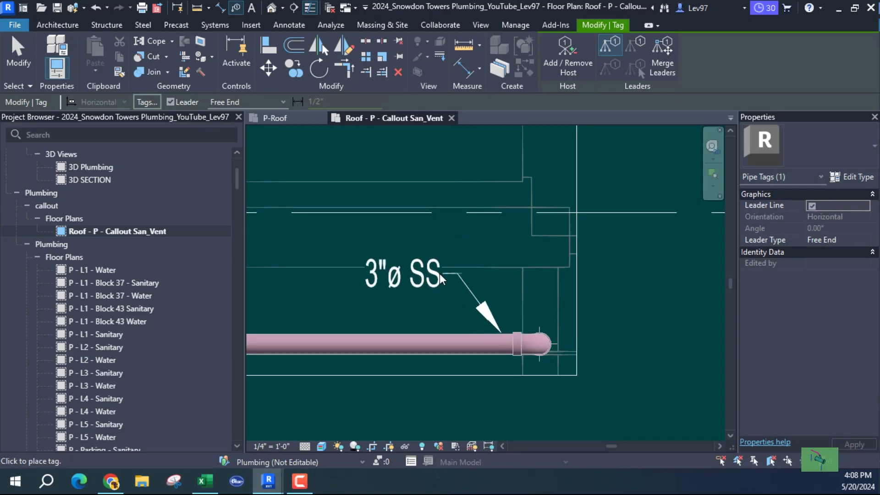
{"action": "left_click", "coordinate": [423, 274]}
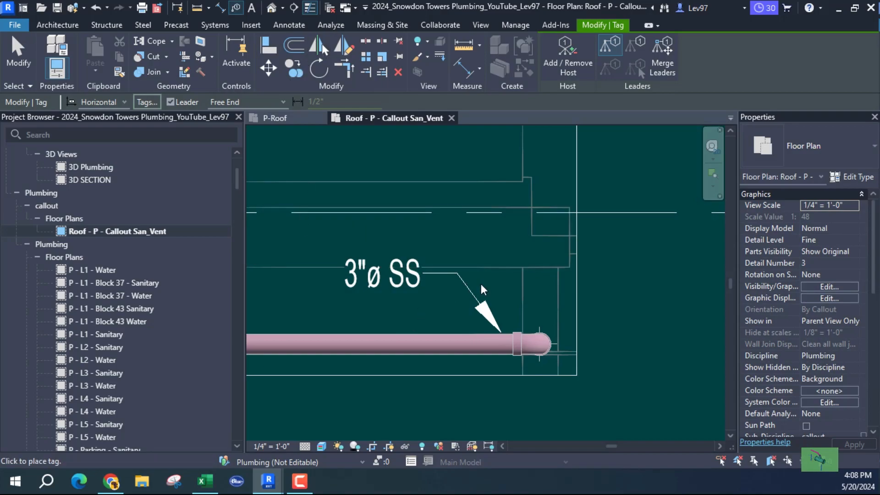
Add a "DN" text note in 3/32" Arial above the horizontal sanitary pipe, beside its 3"ø SS tag.
{"action": "mouse_move", "coordinate": [468, 289]}
{"action": "middle_mouse_down"}
{"action": "mouse_move", "coordinate": [530, 316]}
{"action": "mouse_move", "coordinate": [560, 292]}
{"action": "middle_mouse_up"}
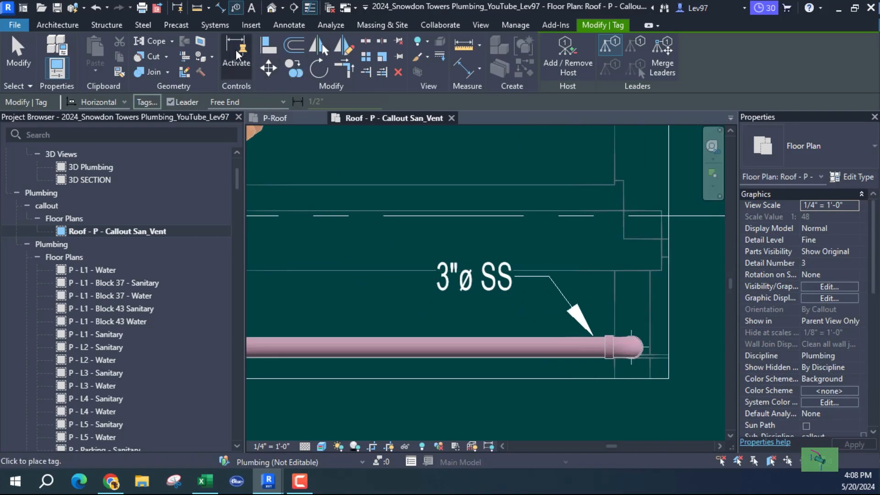
{"action": "left_click", "coordinate": [276, 28]}
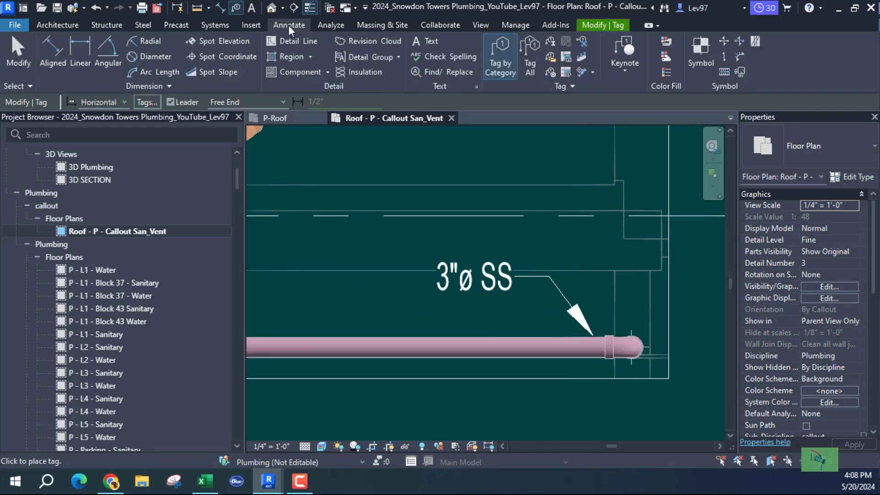
{"action": "left_click", "coordinate": [431, 41]}
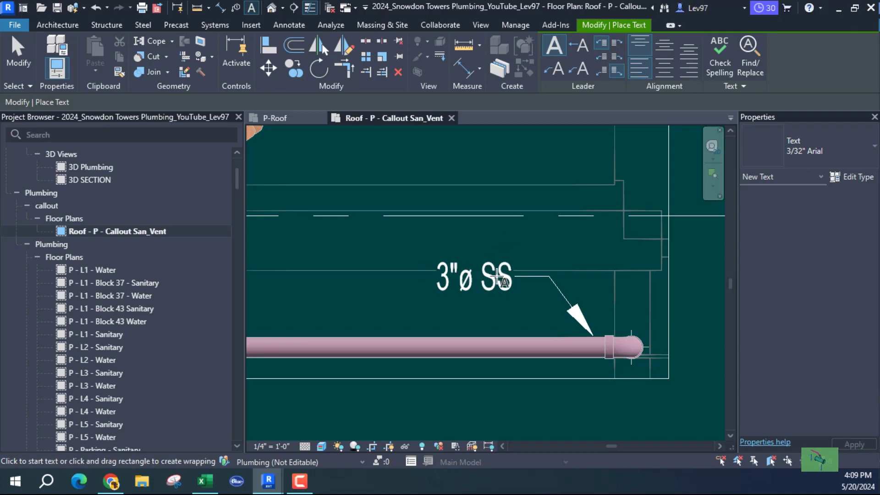
{"action": "left_click_drag", "start_coordinate": [357, 288], "coordinate": [376, 342]}
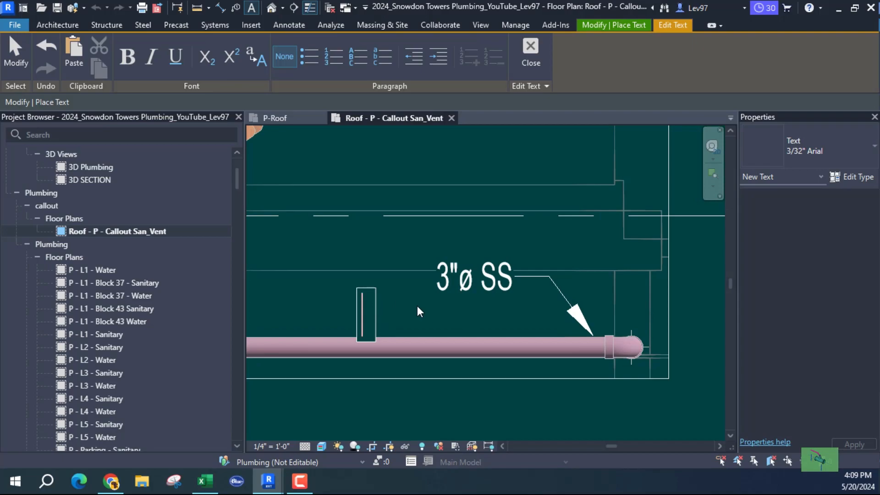
{"action": "type", "text": "DN"}
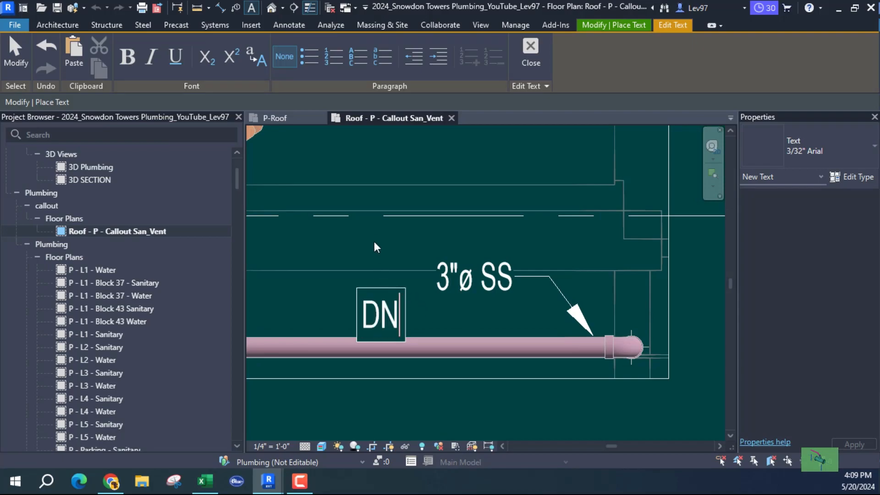
{"action": "key", "text": "Escape"}
{"action": "key", "text": "Escape"}
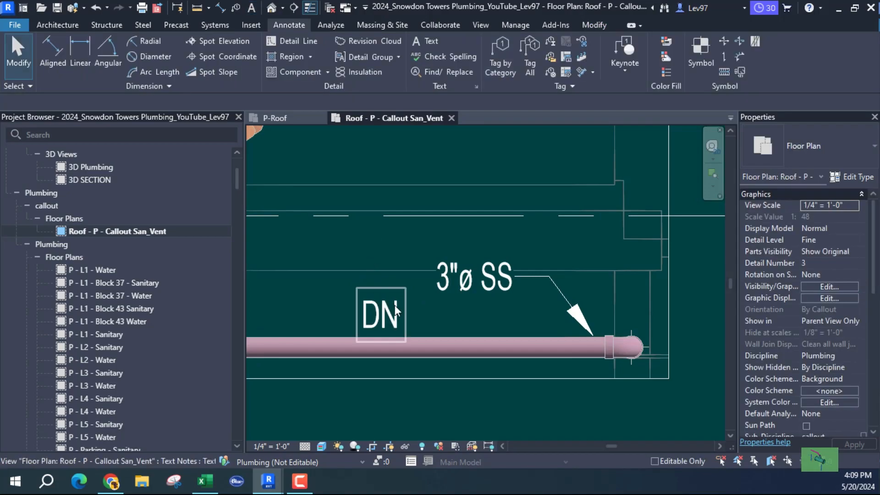
Move the 3"ø SS tag higher above the pipe and place the DN note directly beneath it.
{"action": "left_click", "coordinate": [363, 299]}
{"action": "left_click_drag", "start_coordinate": [356, 288], "coordinate": [306, 274]}
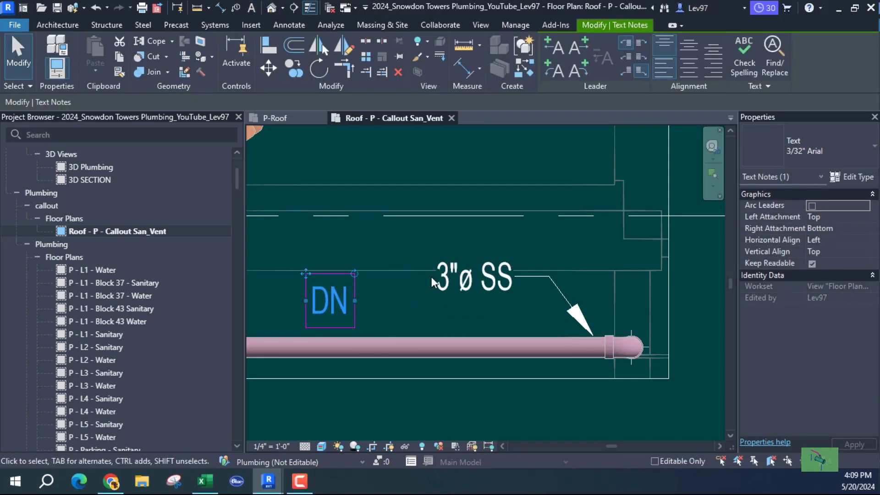
{"action": "left_click", "coordinate": [467, 280]}
{"action": "left_click_drag", "start_coordinate": [475, 300], "coordinate": [441, 265]}
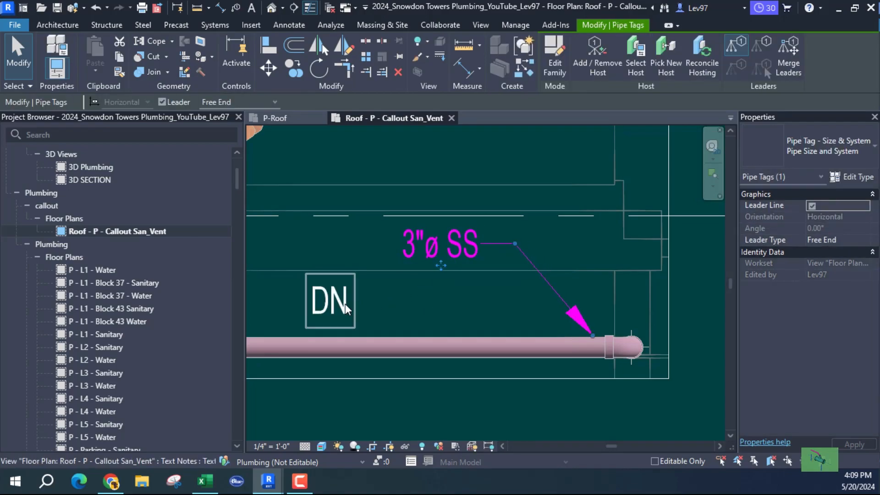
{"action": "mouse_move", "coordinate": [333, 306]}
{"action": "left_mouse_down"}
{"action": "mouse_move", "coordinate": [451, 294]}
{"action": "mouse_move", "coordinate": [442, 293]}
{"action": "left_mouse_up"}
{"action": "left_click", "coordinate": [385, 303]}
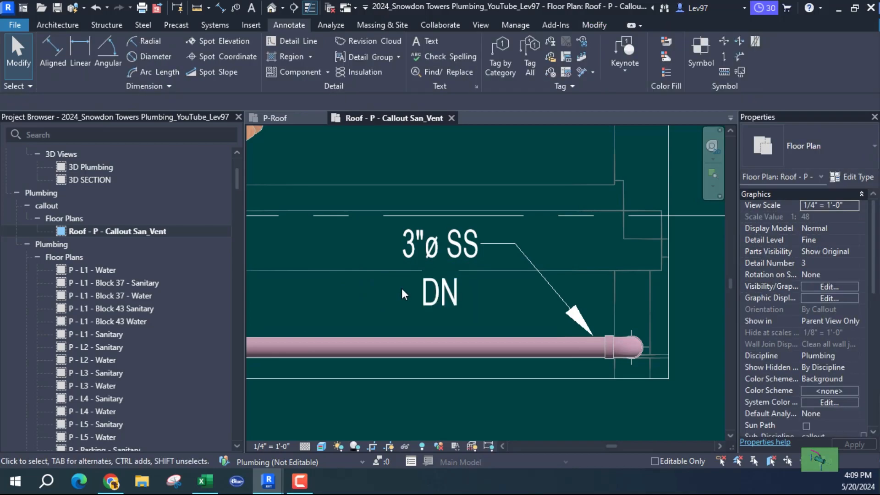
Review the fixture and pipe tags across the whole restroom callout view.
{"action": "middle_click_drag", "start_coordinate": [415, 301], "coordinate": [464, 262]}
{"action": "scroll", "coordinate": [435, 257], "scroll_direction": "down", "scroll_amount": 2}
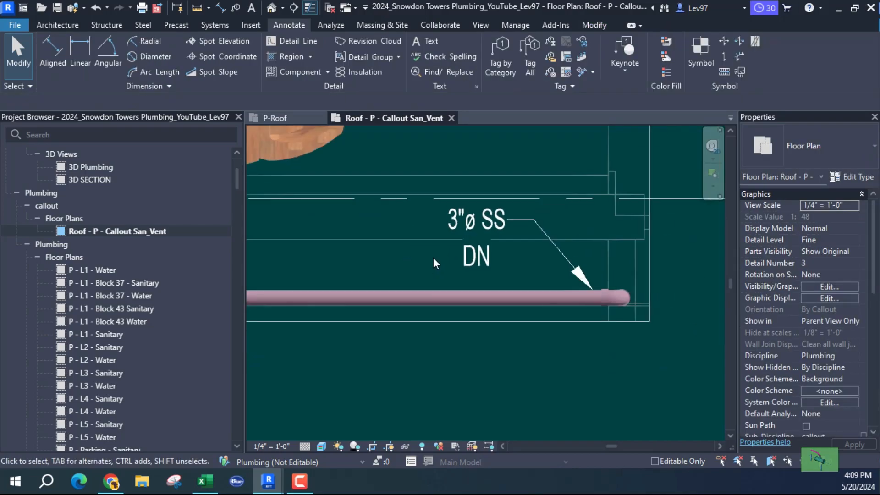
{"action": "scroll", "coordinate": [593, 329], "scroll_direction": "down", "scroll_amount": 3}
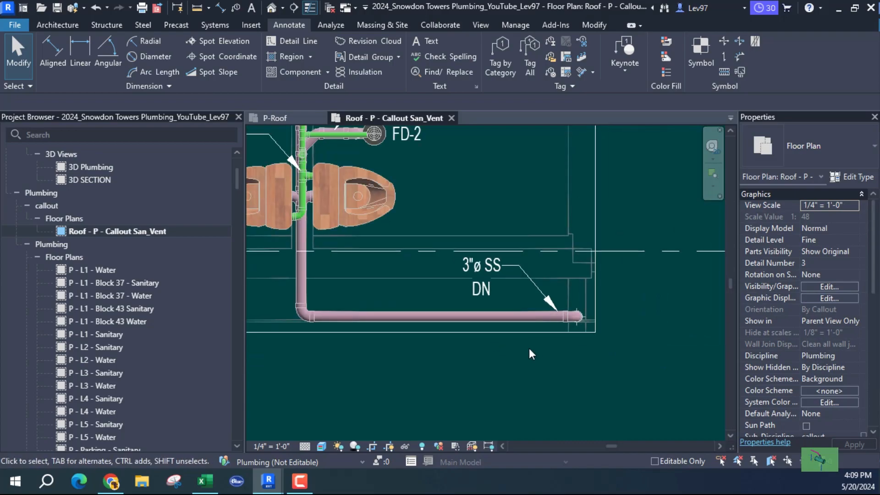
{"action": "middle_click_drag", "start_coordinate": [445, 289], "coordinate": [488, 293]}
{"action": "middle_click_drag", "start_coordinate": [523, 250], "coordinate": [595, 392]}
{"action": "scroll", "coordinate": [518, 254], "scroll_direction": "down", "scroll_amount": 1}
{"action": "scroll", "coordinate": [512, 243], "scroll_direction": "down", "scroll_amount": 2}
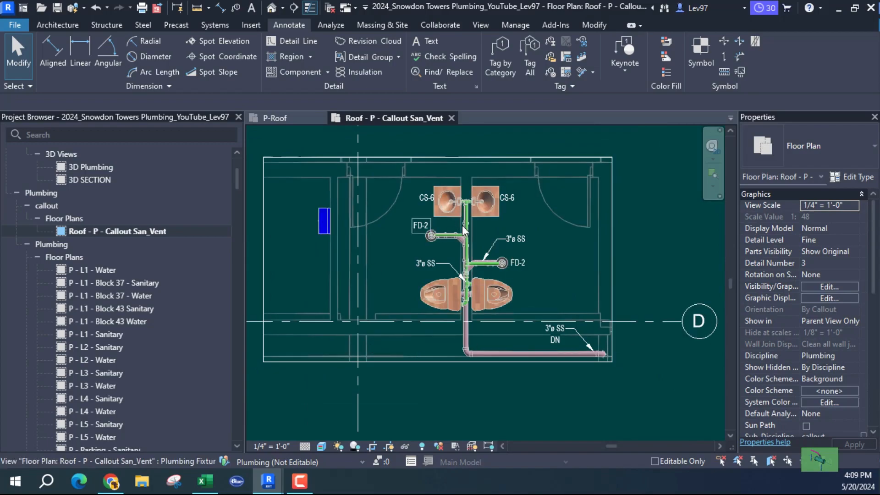
{"action": "middle_click_drag", "start_coordinate": [542, 232], "coordinate": [572, 260]}
{"action": "scroll", "coordinate": [358, 248], "scroll_direction": "up", "scroll_amount": 1}
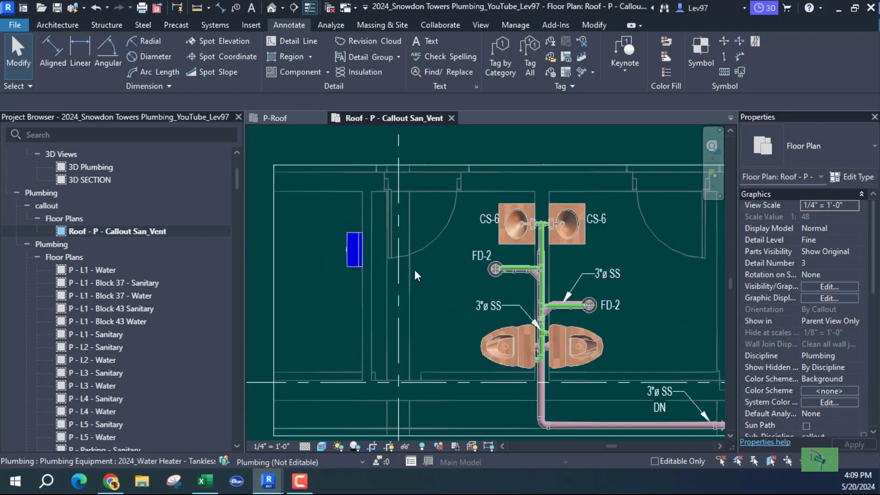
{"action": "middle_click_drag", "start_coordinate": [473, 245], "coordinate": [415, 262]}
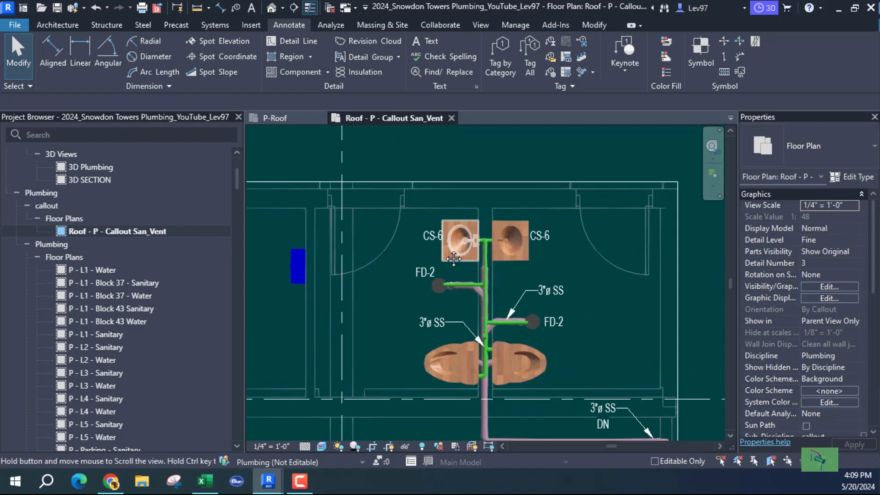
Return to the P-Roof plan at the restroom area around callout 3/P104.
{"action": "left_click", "coordinate": [289, 118]}
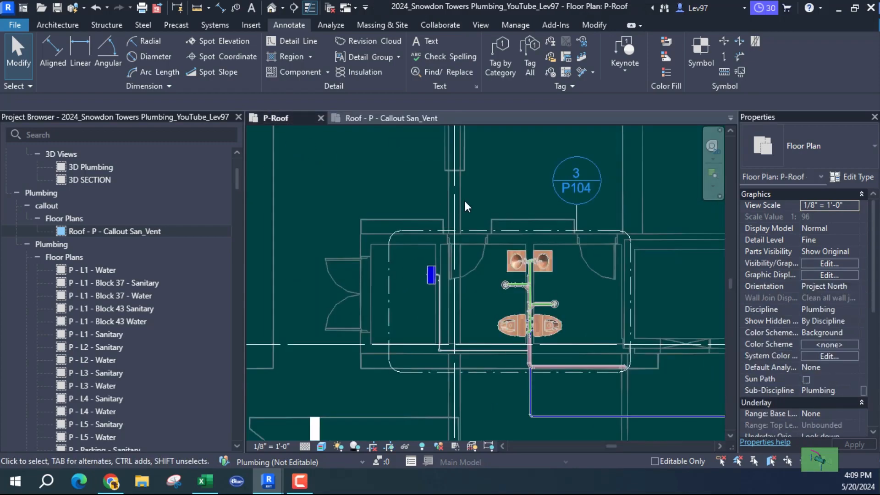
{"action": "middle_click_drag", "start_coordinate": [465, 201], "coordinate": [396, 181]}
{"action": "middle_click_drag", "start_coordinate": [514, 273], "coordinate": [563, 283]}
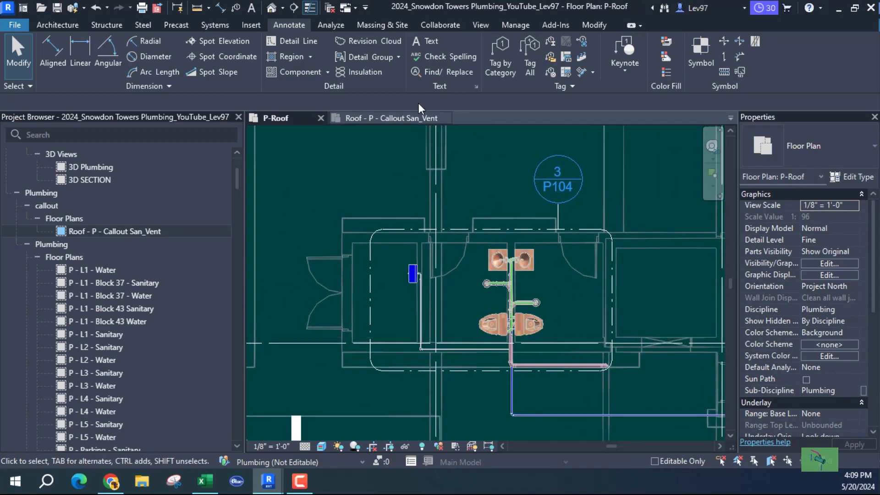
{"action": "left_click", "coordinate": [483, 23]}
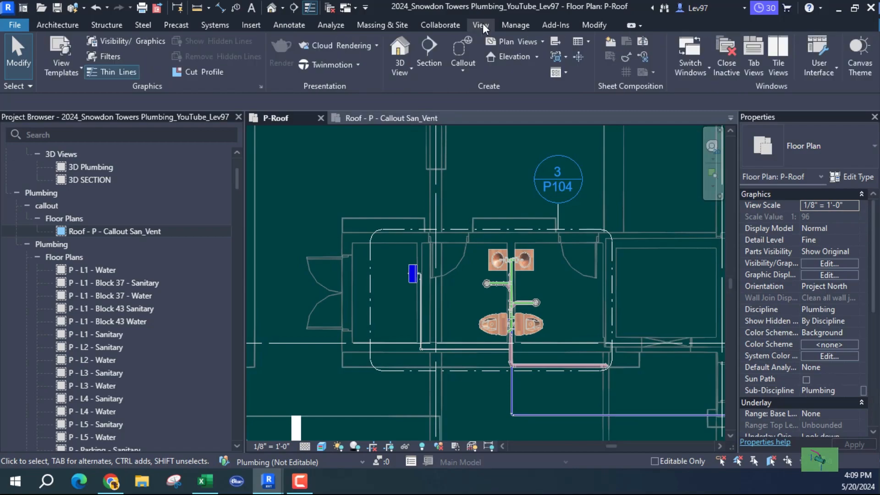
{"action": "left_click", "coordinate": [461, 50]}
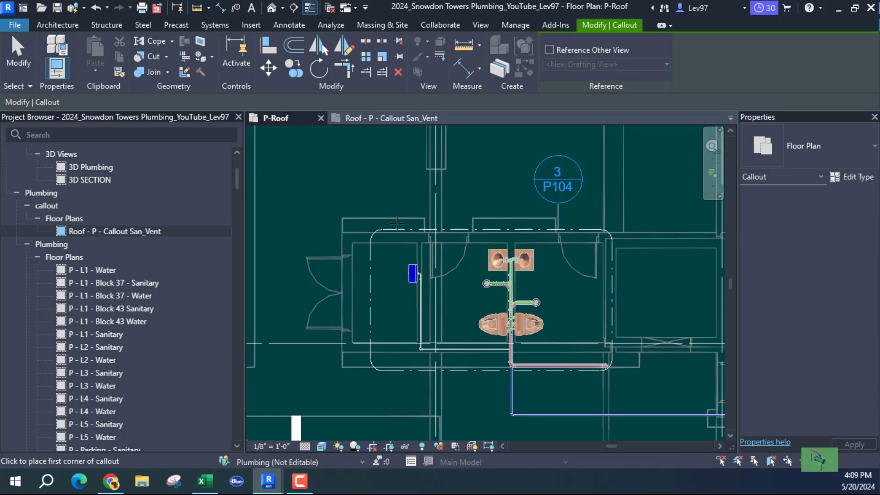
{"action": "left_click", "coordinate": [398, 224]}
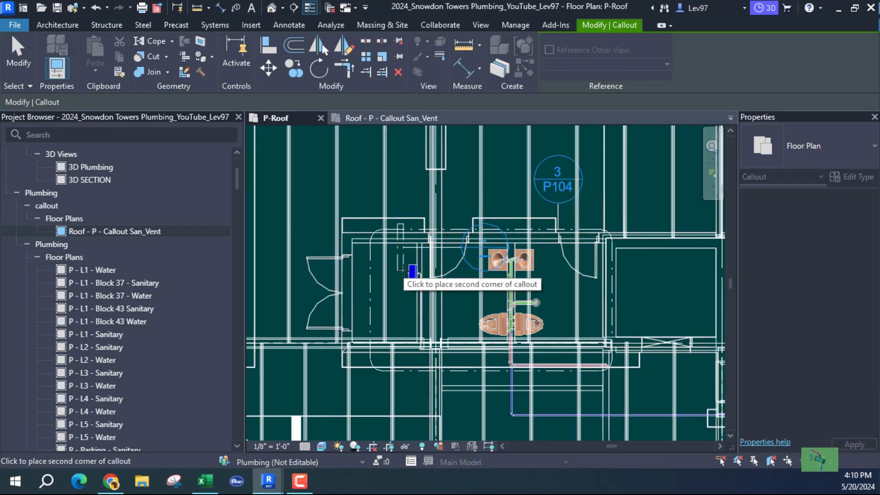
{"action": "key", "text": "Escape"}
{"action": "key", "text": "Escape"}
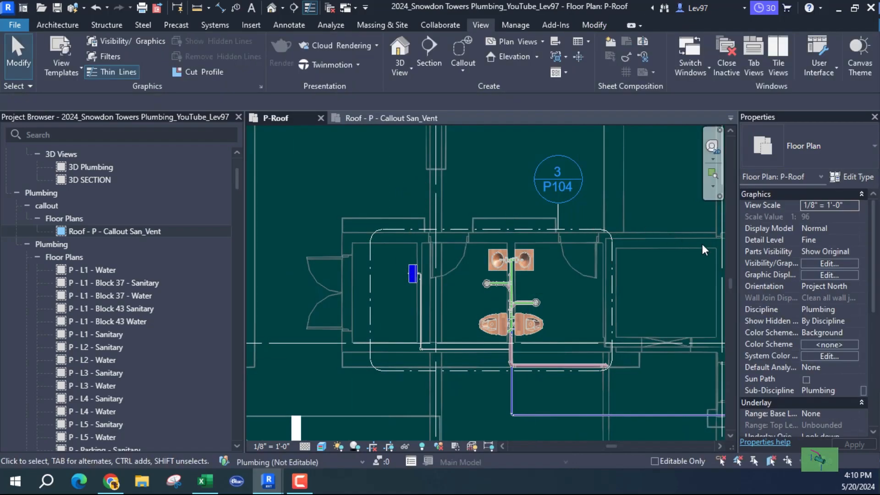
Hide the Snowdon Towers Sample Structural.rvt link in the P-Roof plan through its visibility/graphic overrides.
{"action": "left_click", "coordinate": [828, 263]}
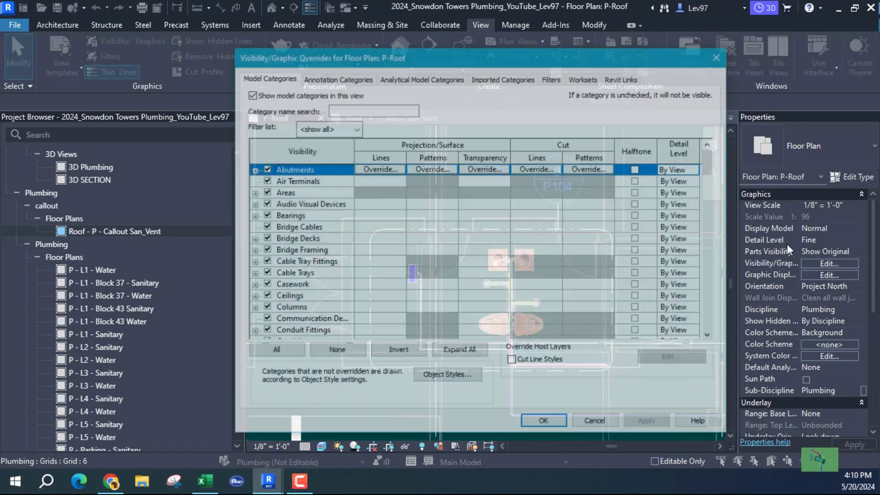
{"action": "left_click", "coordinate": [633, 79]}
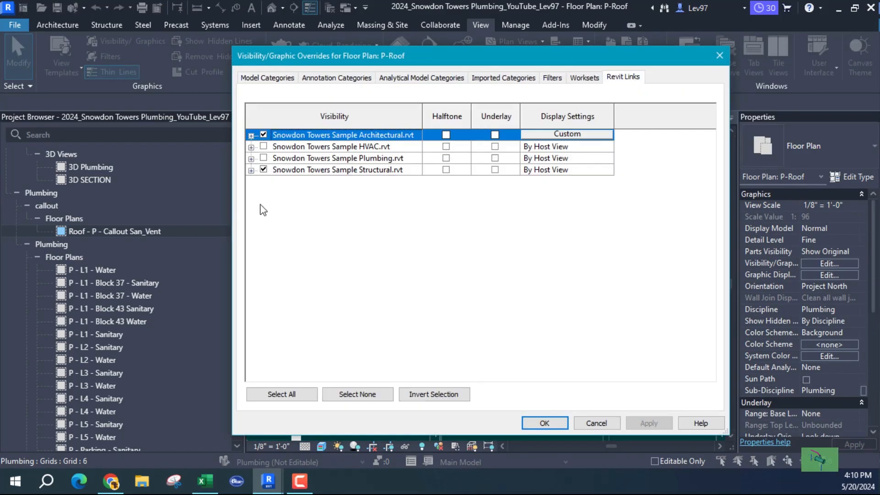
{"action": "left_click", "coordinate": [265, 172]}
{"action": "left_click", "coordinate": [544, 423]}
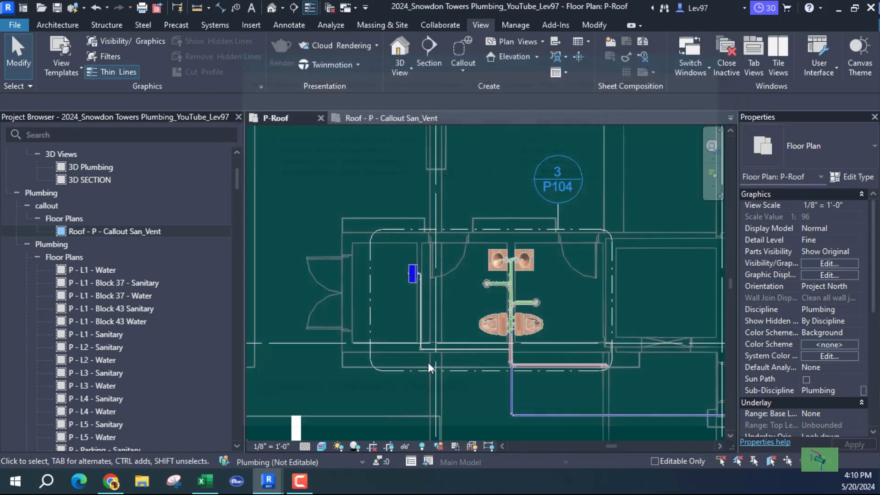
Draw a second rectangular callout around the restroom on P-Roof, just outside the existing 3/P104 boundary.
{"action": "left_click", "coordinate": [463, 51]}
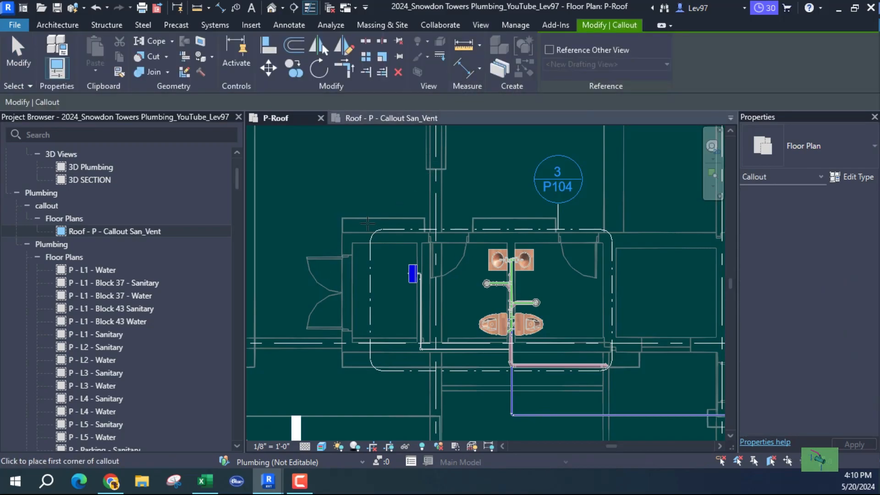
{"action": "left_click", "coordinate": [373, 224]}
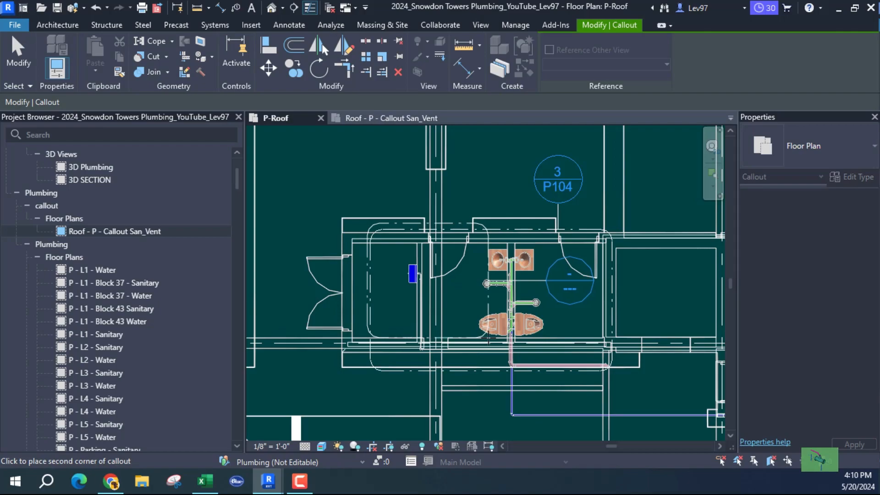
{"action": "middle_click_drag", "start_coordinate": [535, 359], "coordinate": [406, 238]}
{"action": "scroll", "coordinate": [407, 238], "scroll_direction": "down", "scroll_amount": 5}
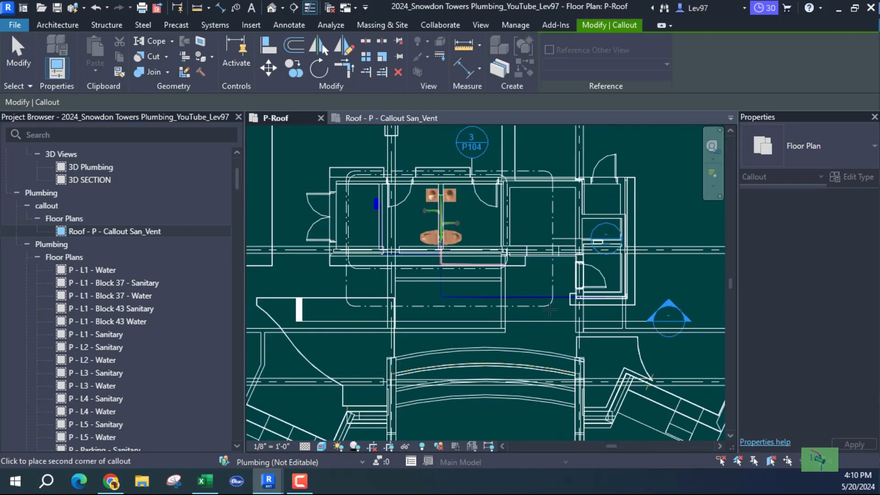
{"action": "scroll", "coordinate": [480, 312], "scroll_direction": "up", "scroll_amount": 5}
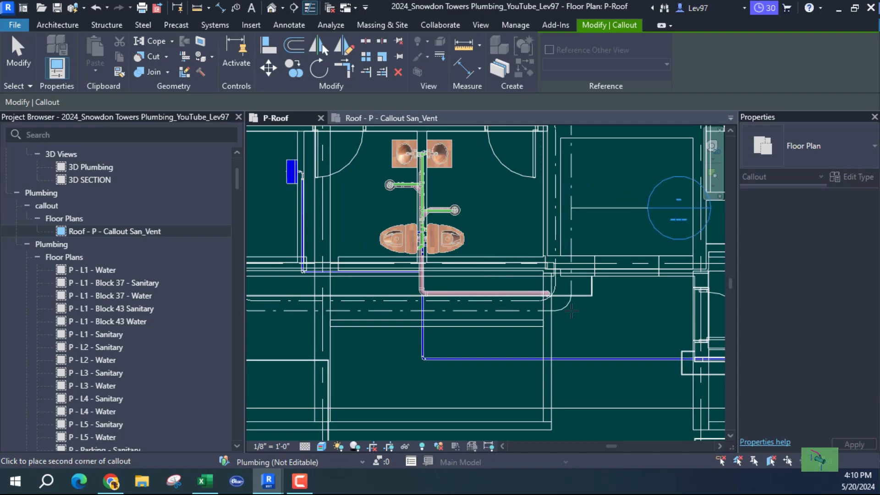
{"action": "key", "text": "Escape"}
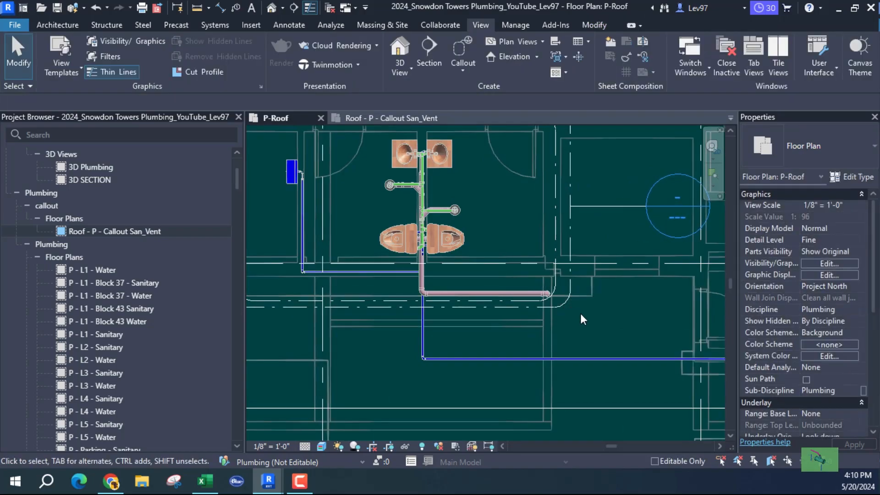
Move the new callout's head above the restroom, beside the 3/P104 callout head.
{"action": "scroll", "coordinate": [584, 312], "scroll_direction": "down", "scroll_amount": 3}
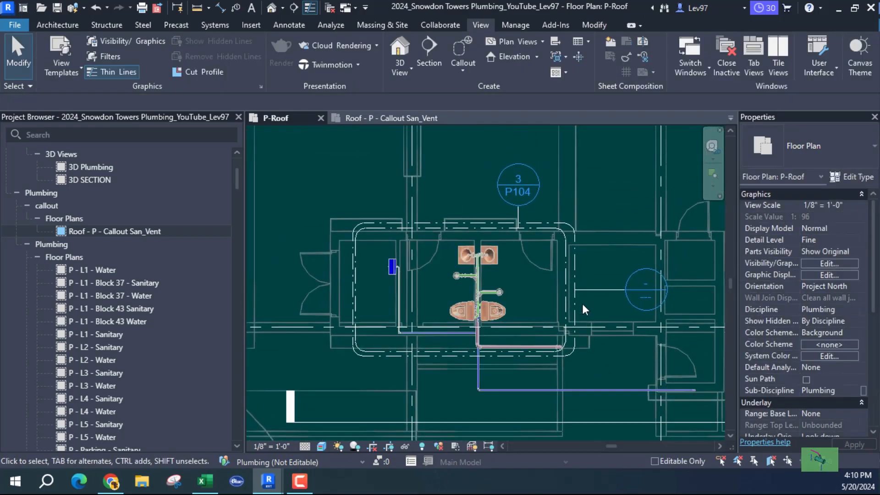
{"action": "left_click", "coordinate": [593, 290]}
{"action": "left_click_drag", "start_coordinate": [626, 288], "coordinate": [438, 196]}
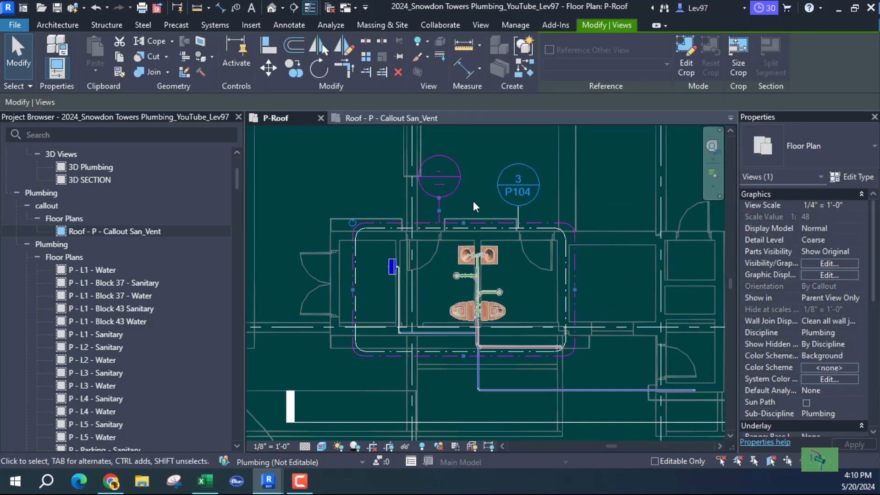
{"action": "left_click", "coordinate": [474, 202]}
Open the new callout's view from its boundary and locate that view in the Project Browser.
{"action": "scroll", "coordinate": [471, 204], "scroll_direction": "up", "scroll_amount": 4}
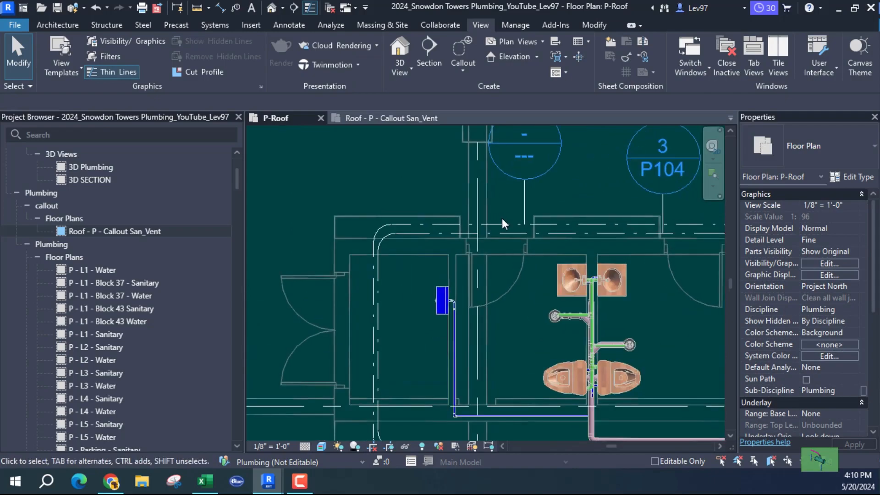
{"action": "left_click", "coordinate": [499, 223]}
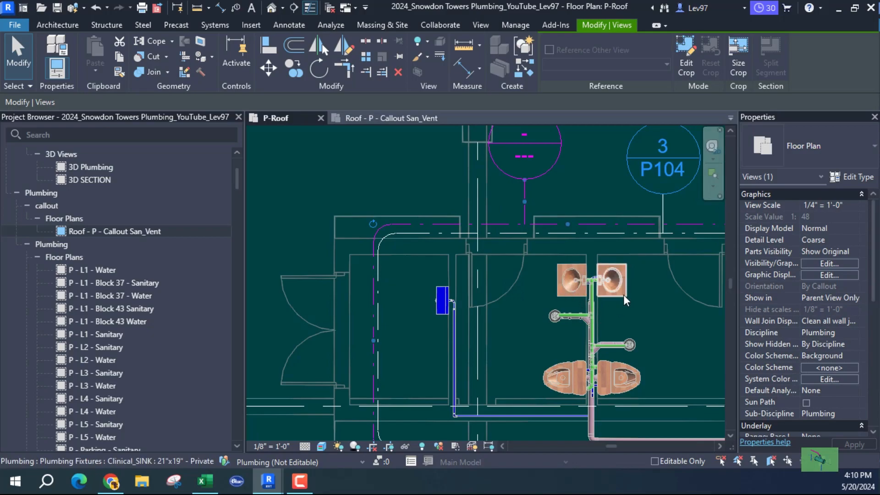
{"action": "right_click", "coordinate": [328, 169]}
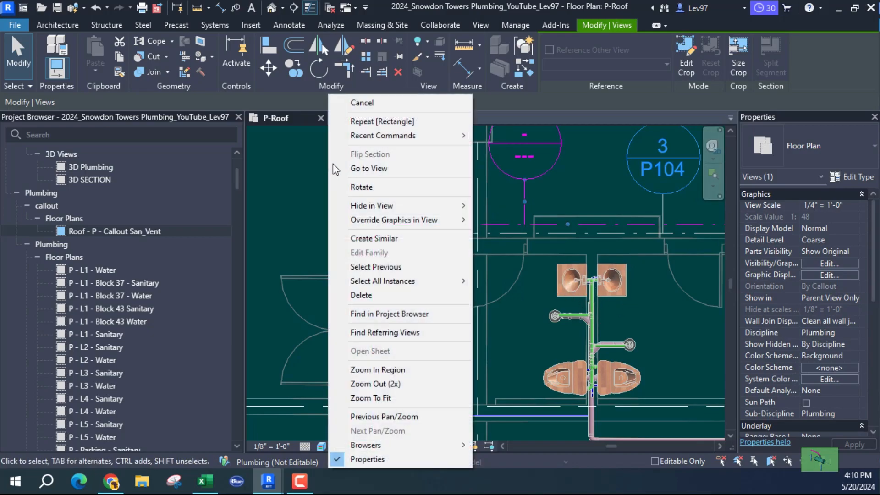
{"action": "left_click", "coordinate": [373, 168]}
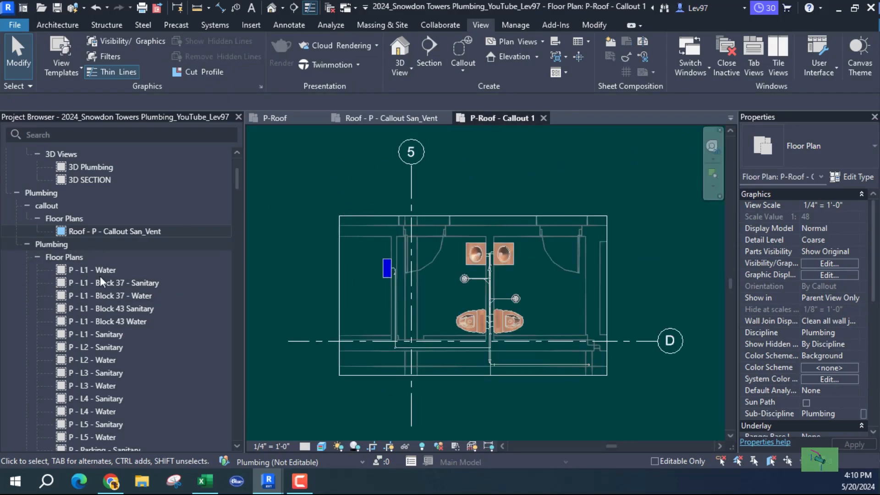
{"action": "scroll", "coordinate": [121, 297], "scroll_direction": "down", "scroll_amount": 5}
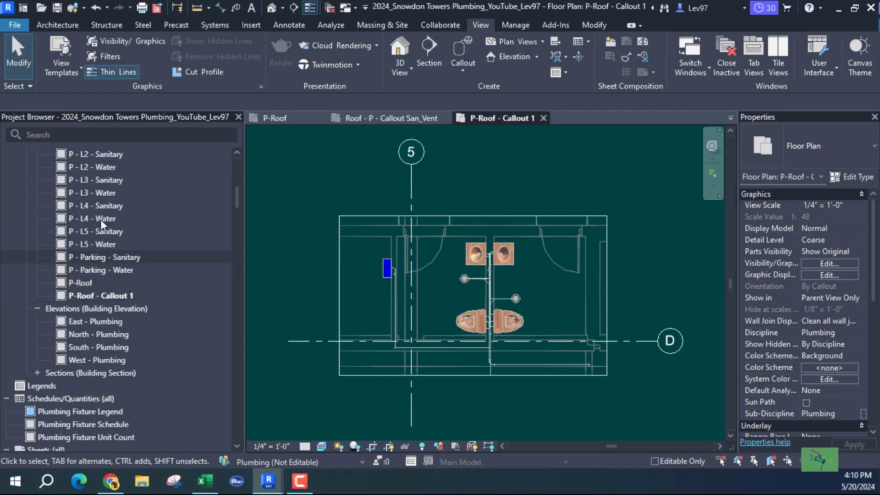
Examine the Sub-Discipline of the Roof - P - Callout San_Vent view and how the Project Browser groups it compared with P-Roof - Callout 1.
{"action": "scroll", "coordinate": [128, 298], "scroll_direction": "down", "scroll_amount": 5}
{"action": "scroll", "coordinate": [141, 282], "scroll_direction": "up", "scroll_amount": 5}
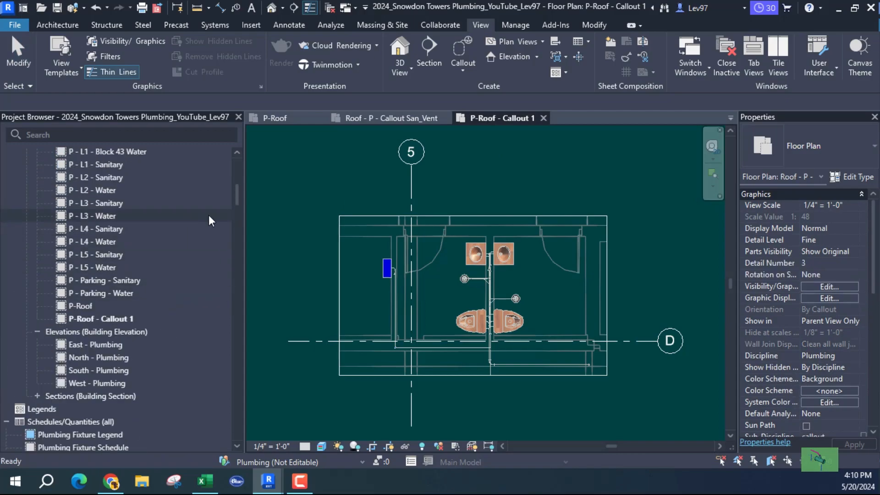
{"action": "mouse_move", "coordinate": [236, 192]}
{"action": "left_mouse_down"}
{"action": "mouse_move", "coordinate": [235, 170]}
{"action": "mouse_move", "coordinate": [238, 186]}
{"action": "left_mouse_up"}
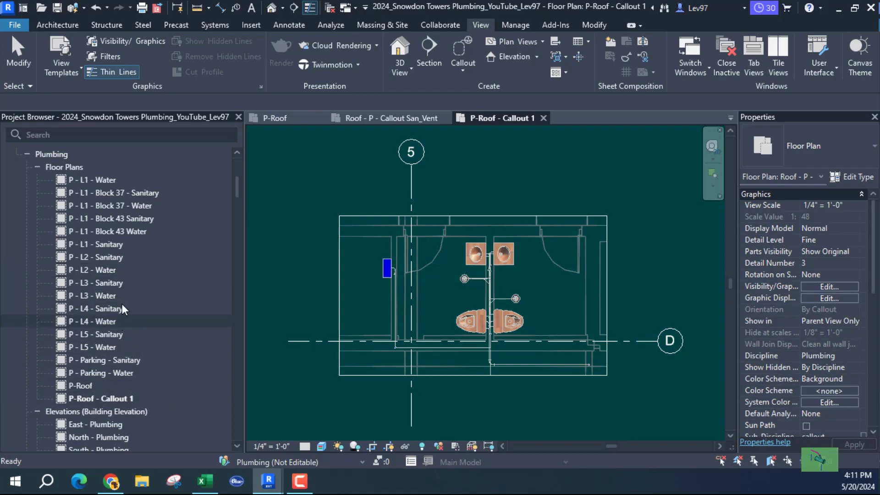
{"action": "left_click", "coordinate": [93, 395]}
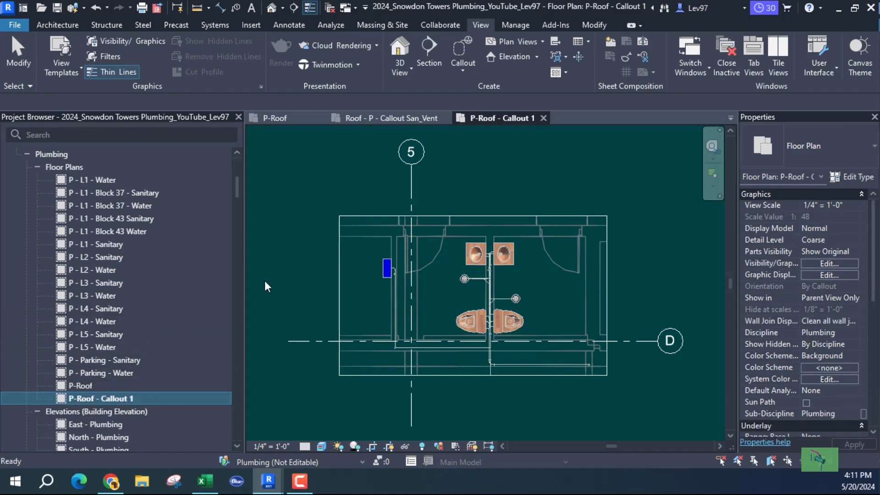
{"action": "scroll", "coordinate": [152, 192], "scroll_direction": "up", "scroll_amount": 2}
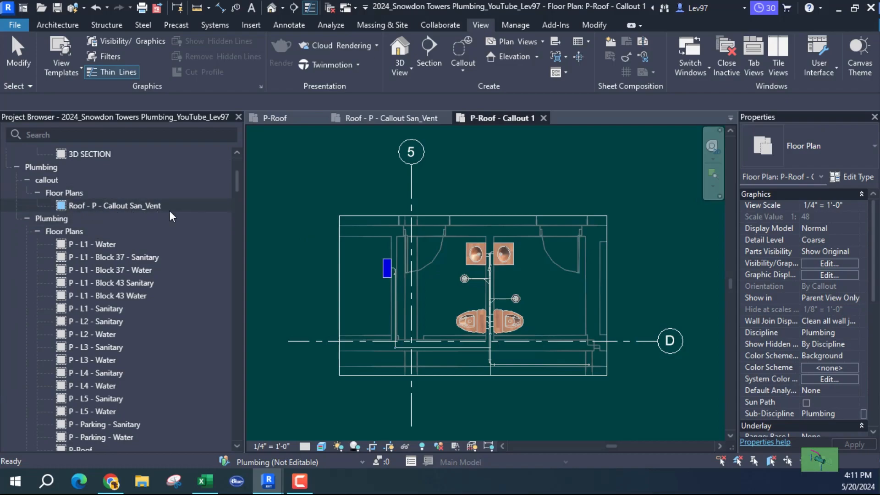
{"action": "left_click", "coordinate": [110, 206]}
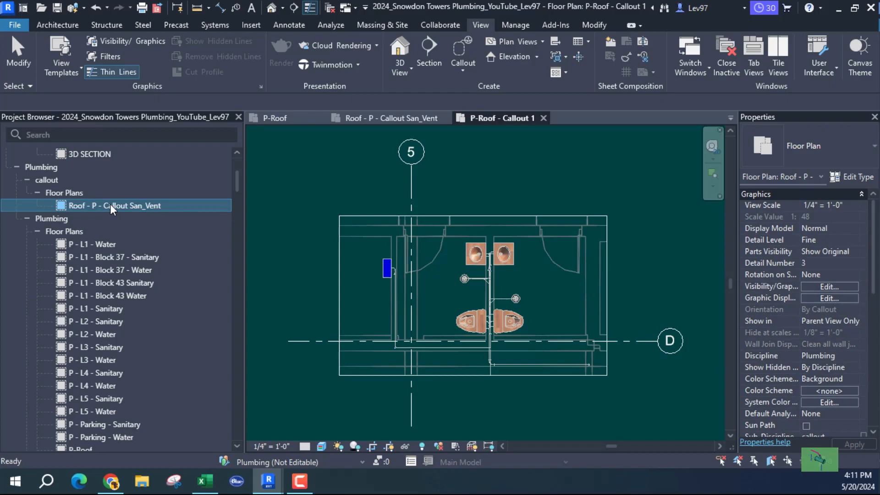
{"action": "scroll", "coordinate": [768, 332], "scroll_direction": "down", "scroll_amount": 3}
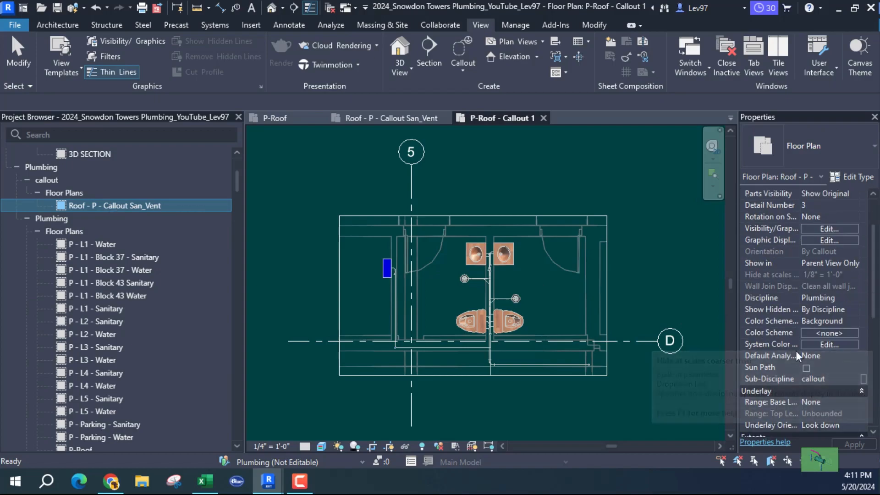
{"action": "scroll", "coordinate": [100, 354], "scroll_direction": "down", "scroll_amount": 3}
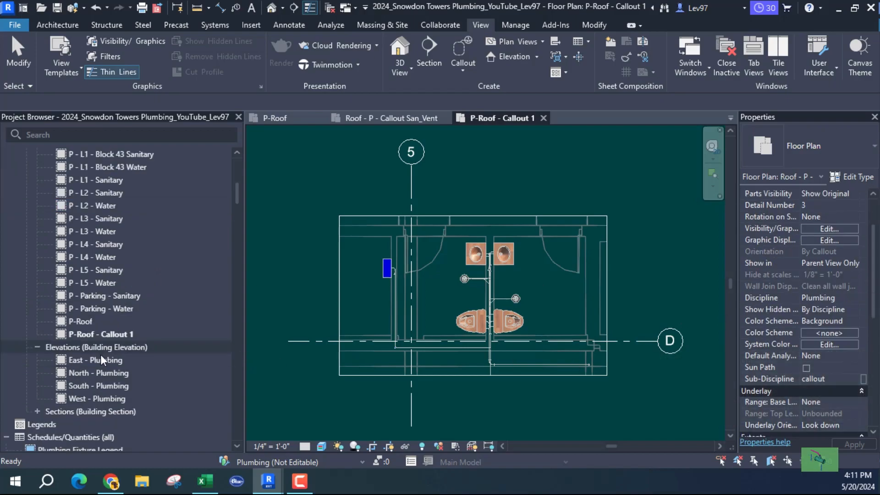
Set the Sub-Discipline of the P-Roof - Callout 1 view to callout.
{"action": "left_click", "coordinate": [101, 330]}
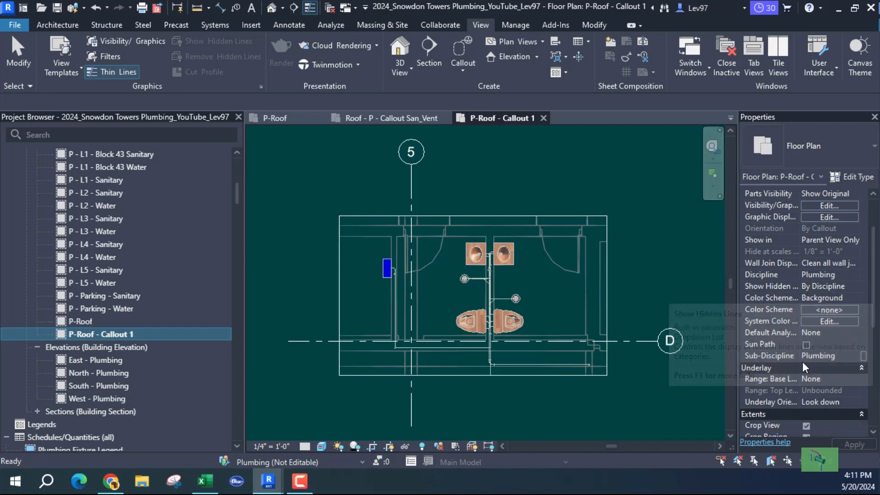
{"action": "left_click", "coordinate": [847, 356]}
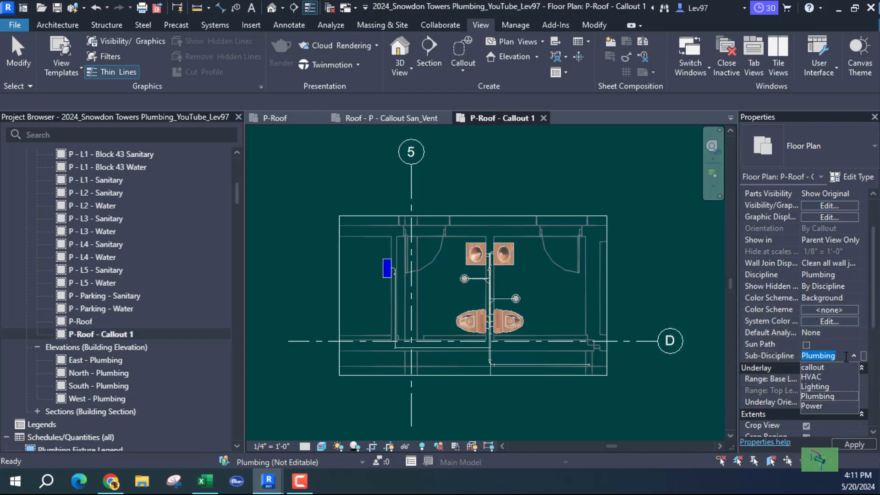
{"action": "left_click", "coordinate": [816, 367]}
{"action": "scroll", "coordinate": [115, 257], "scroll_direction": "up", "scroll_amount": 2}
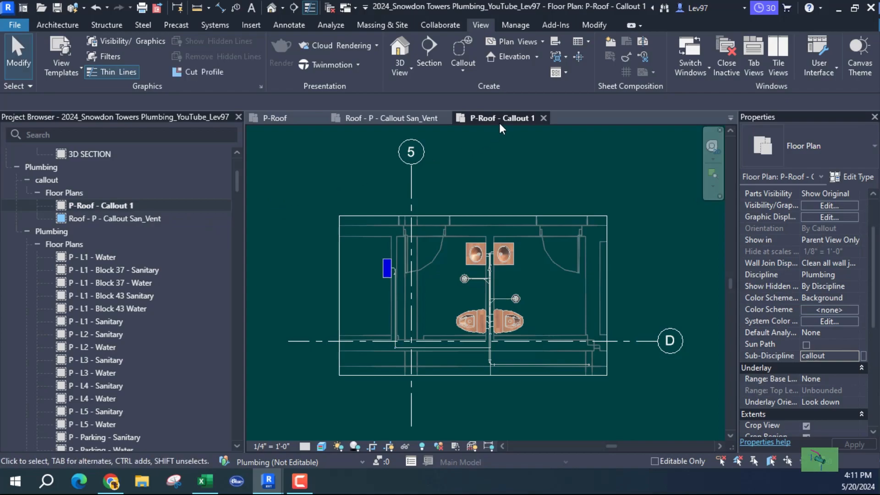
Rename the P-Roof - Callout 1 view as P-Roof - Water Services.
{"action": "right_click", "coordinate": [123, 207]}
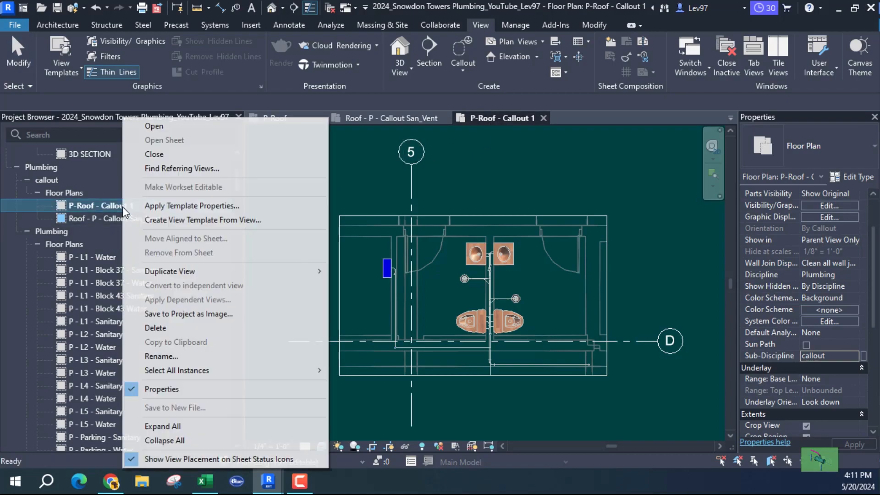
{"action": "left_click", "coordinate": [166, 356]}
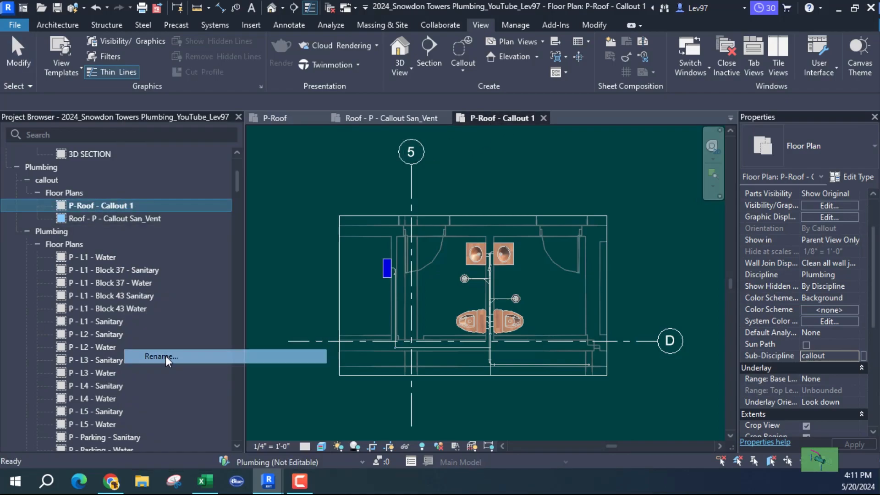
{"action": "left_click", "coordinate": [101, 205]}
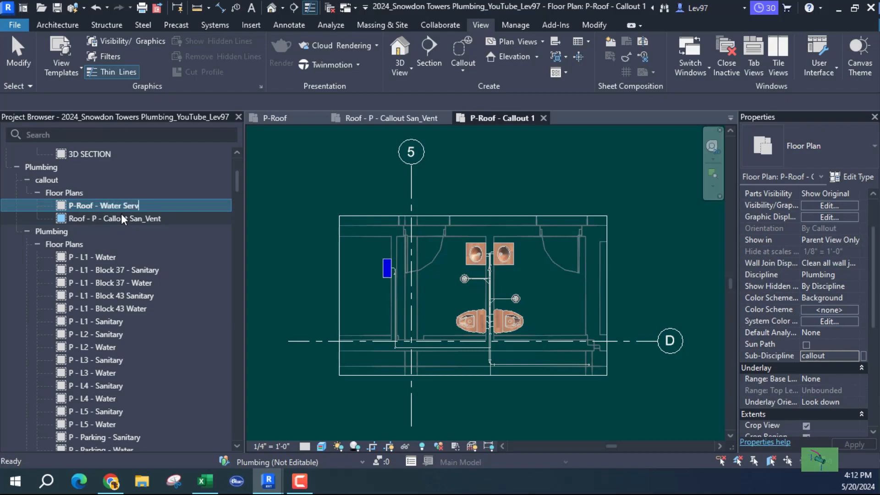
{"action": "type", "text": "es"}
{"action": "key", "text": "Return"}
{"action": "left_click", "coordinate": [284, 278]}
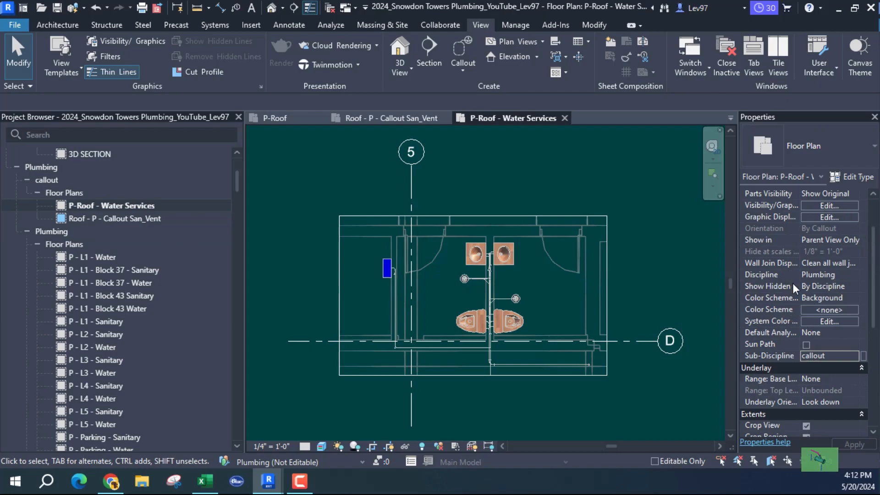
Turn off the visibility of the Sanitary Building and Sanitary - Vent filters in the P-Roof - Water Services view.
{"action": "scroll", "coordinate": [797, 270], "scroll_direction": "up", "scroll_amount": 3}
{"action": "left_click", "coordinate": [820, 265]}
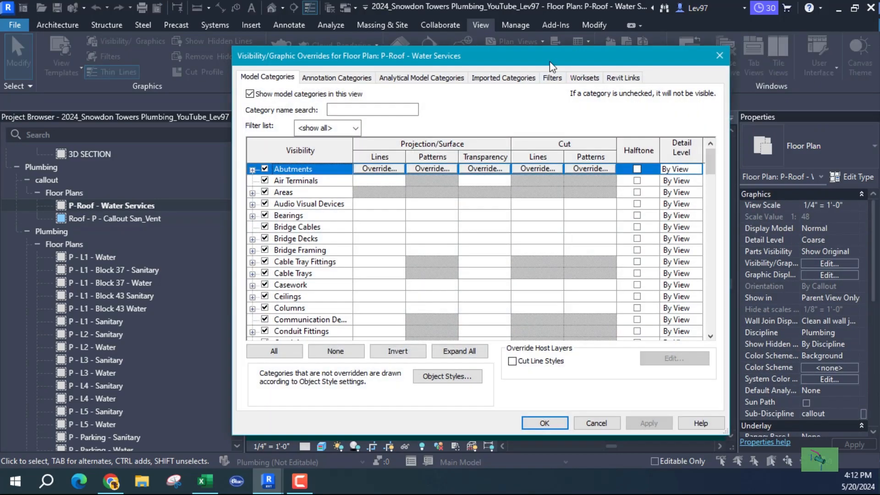
{"action": "left_click", "coordinate": [553, 77]}
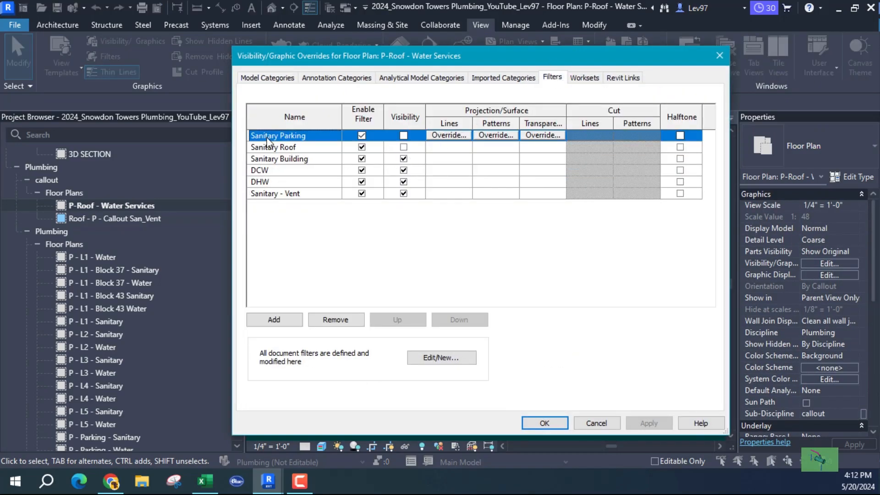
{"action": "left_click", "coordinate": [404, 159]}
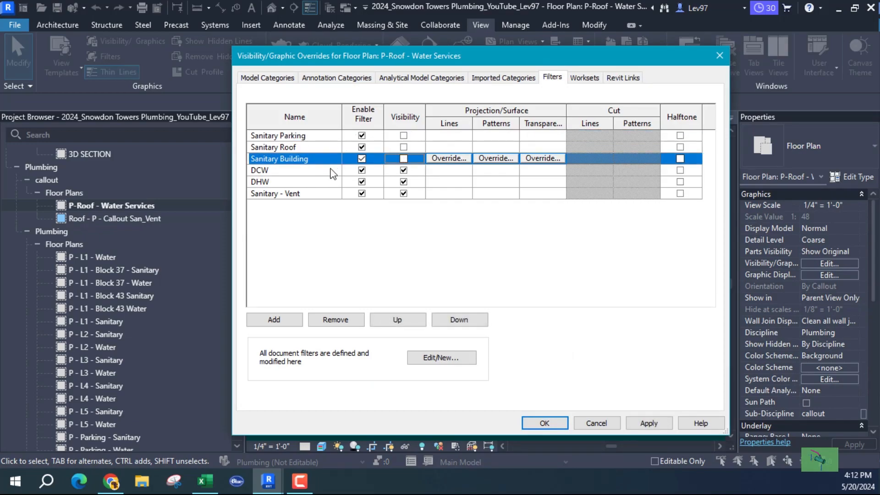
{"action": "left_click", "coordinate": [403, 193]}
{"action": "left_click", "coordinate": [545, 424]}
Set the detail level of the P-Roof - Water Services view to Fine.
{"action": "middle_click_drag", "start_coordinate": [369, 170], "coordinate": [370, 167]}
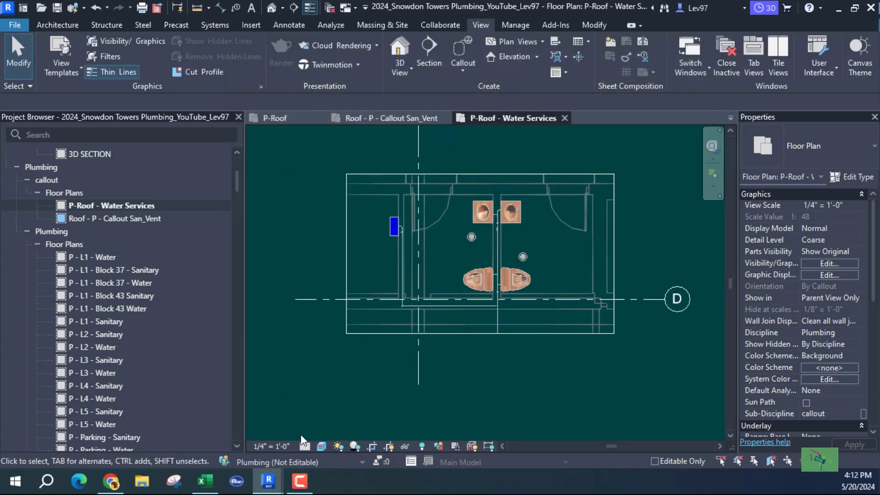
{"action": "left_click", "coordinate": [306, 447]}
{"action": "left_click", "coordinate": [318, 434]}
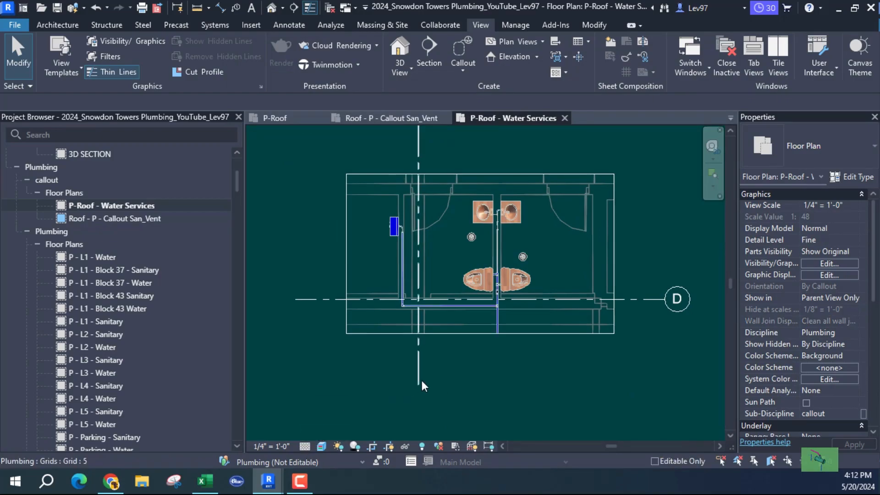
{"action": "scroll", "coordinate": [484, 255], "scroll_direction": "up", "scroll_amount": 3}
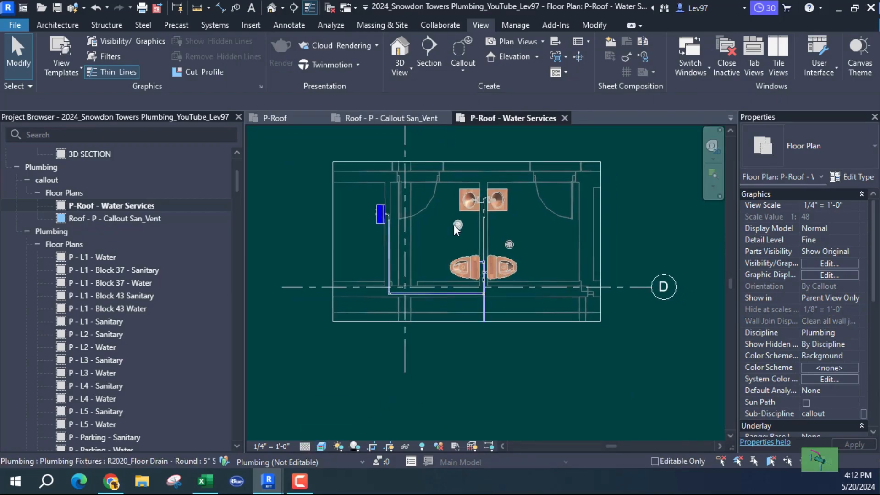
{"action": "scroll", "coordinate": [469, 290], "scroll_direction": "up", "scroll_amount": 3}
{"action": "scroll", "coordinate": [477, 211], "scroll_direction": "down", "scroll_amount": 4}
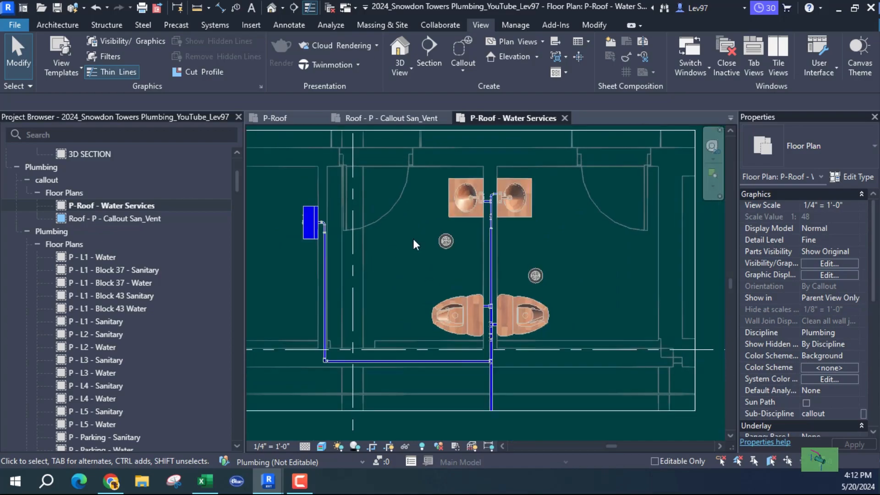
{"action": "scroll", "coordinate": [413, 238], "scroll_direction": "up", "scroll_amount": 2}
Compare the restroom piping and filter visibility of P-Roof with the P-Roof - Water Services callout.
{"action": "left_click", "coordinate": [273, 118]}
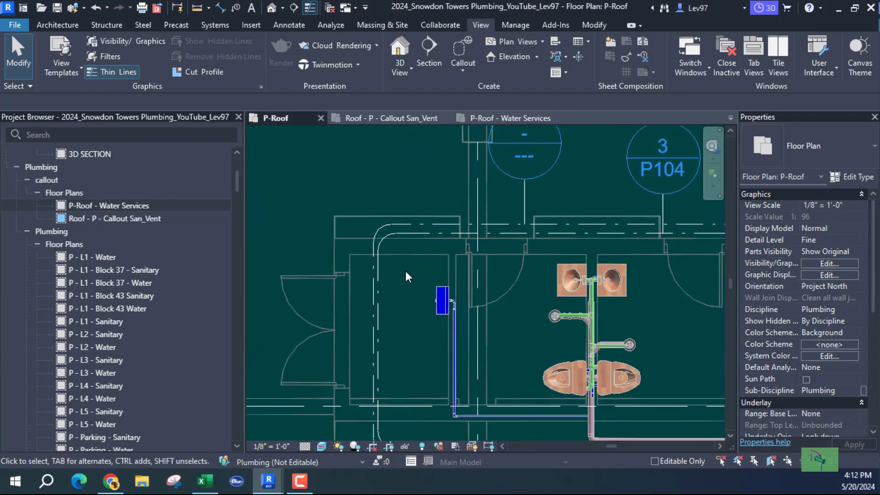
{"action": "middle_click_drag", "start_coordinate": [497, 311], "coordinate": [379, 220]}
{"action": "scroll", "coordinate": [532, 249], "scroll_direction": "up", "scroll_amount": 3}
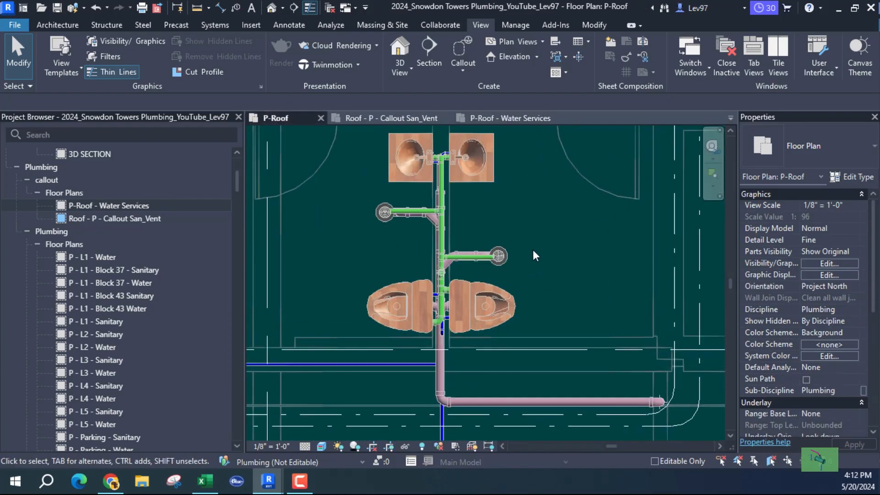
{"action": "scroll", "coordinate": [538, 244], "scroll_direction": "down", "scroll_amount": 2}
{"action": "left_click", "coordinate": [510, 117]}
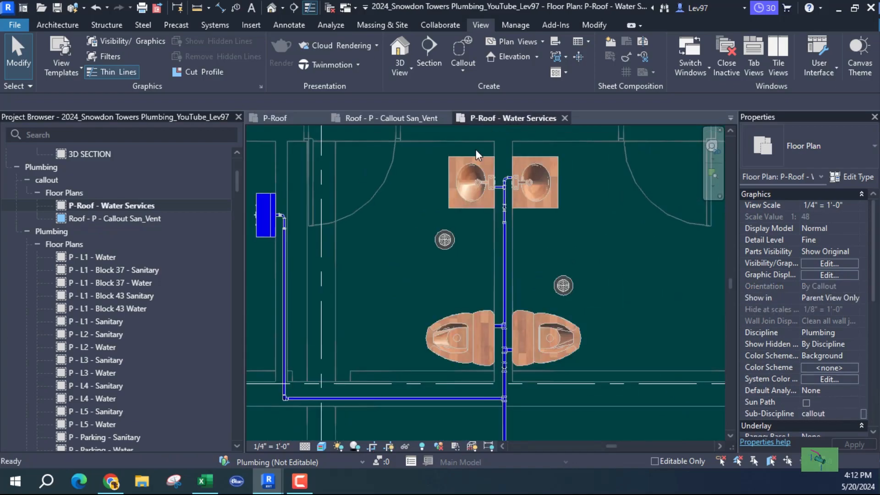
{"action": "left_click", "coordinate": [280, 118]}
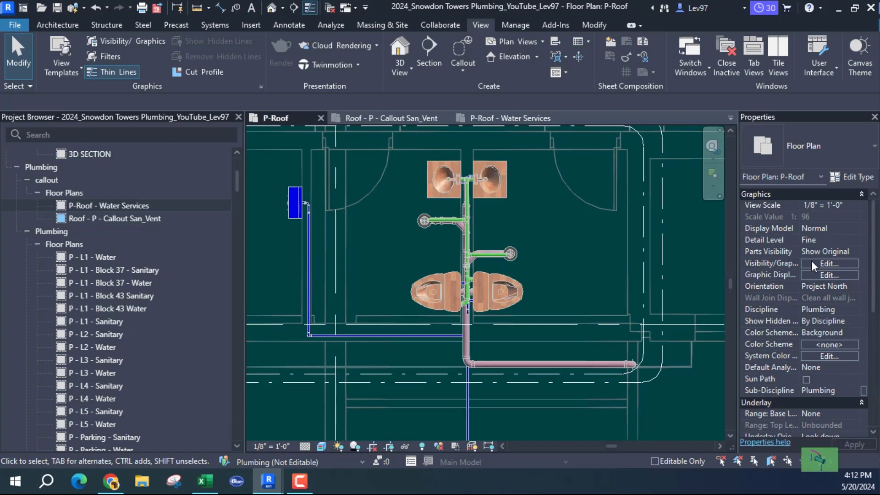
{"action": "left_click", "coordinate": [826, 264]}
{"action": "left_click", "coordinate": [553, 78]}
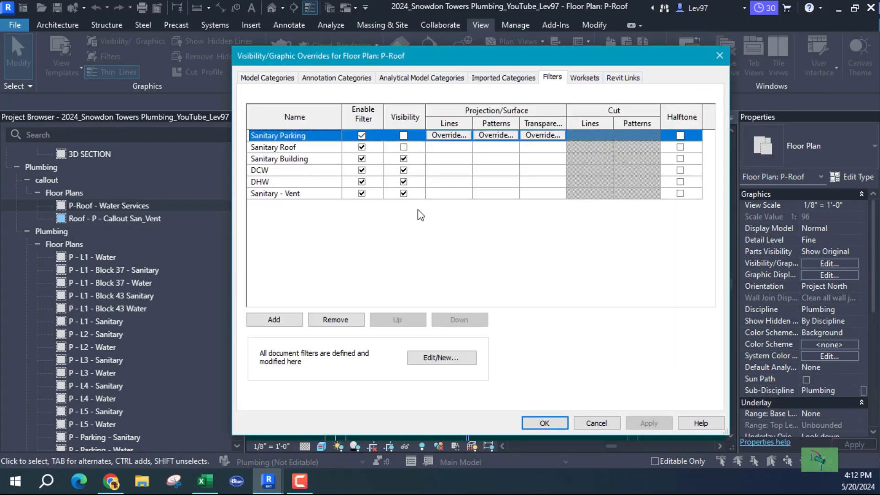
{"action": "left_click", "coordinate": [597, 424]}
{"action": "middle_click_drag", "start_coordinate": [397, 241], "coordinate": [444, 271]}
{"action": "left_click", "coordinate": [495, 118]}
{"action": "scroll", "coordinate": [444, 271], "scroll_direction": "down", "scroll_amount": 1}
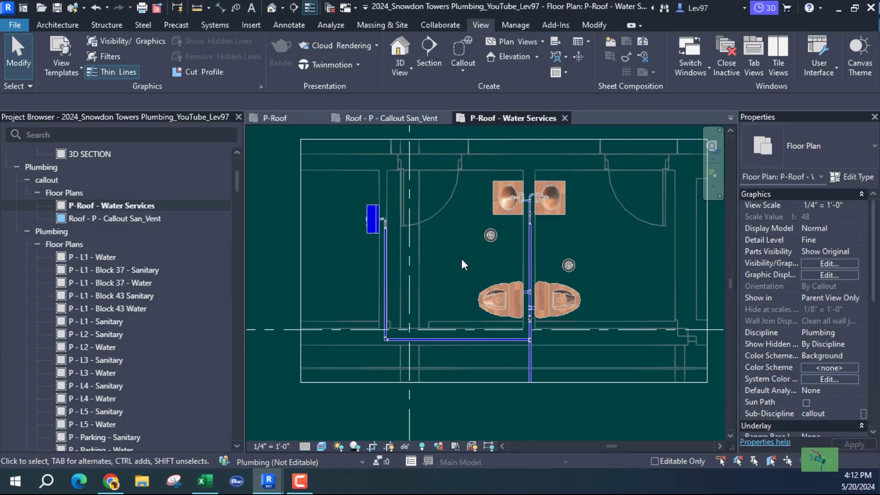
Copy the two CS-6, two FD-2 and two upper 3"ø SS tags from the Roof - P - Callout San_Vent view to the clipboard.
{"action": "left_click", "coordinate": [377, 118]}
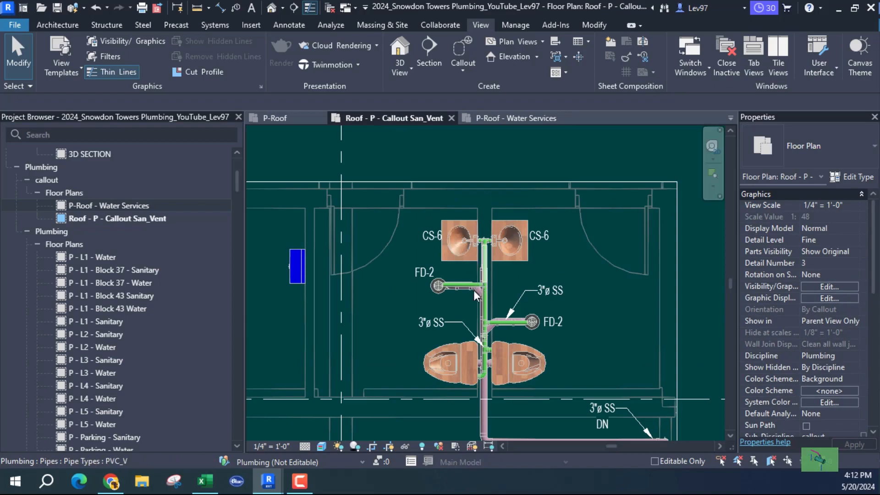
{"action": "left_click", "coordinate": [432, 235]}
{"action": "left_click", "coordinate": [539, 236], "text": "ctrl"}
{"action": "left_click", "coordinate": [425, 272], "text": "ctrl"}
{"action": "left_click", "coordinate": [563, 293], "text": "ctrl"}
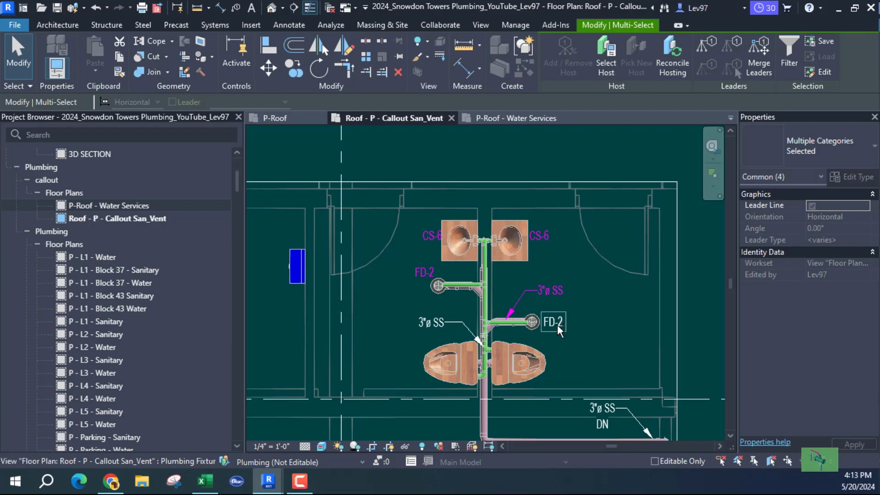
{"action": "left_click", "coordinate": [556, 323], "text": "ctrl"}
{"action": "left_click", "coordinate": [430, 324], "text": "ctrl"}
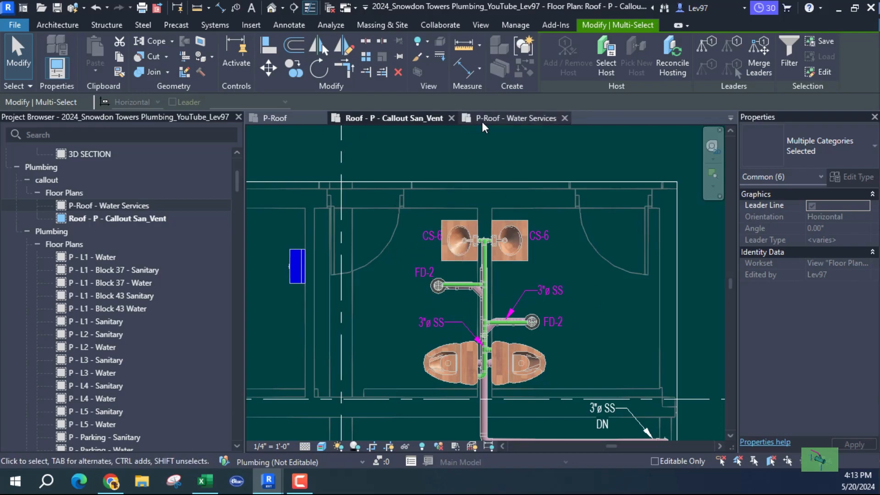
{"action": "left_click", "coordinate": [499, 120]}
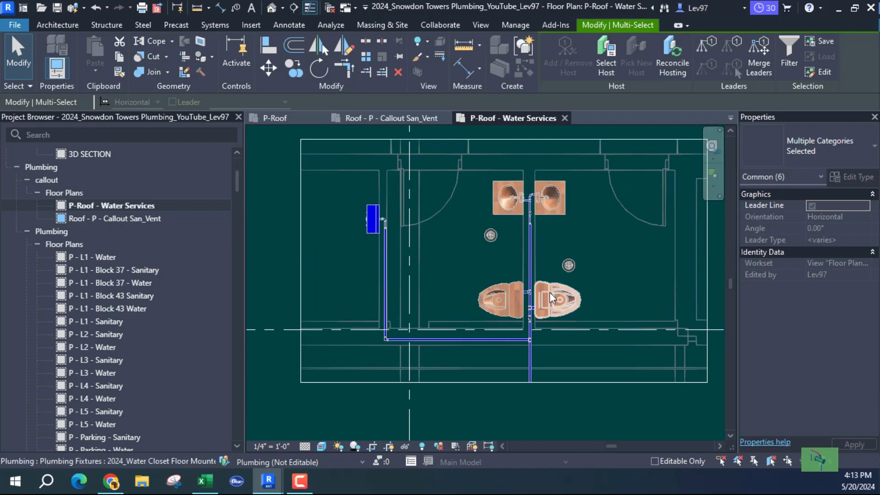
{"action": "left_click", "coordinate": [401, 117]}
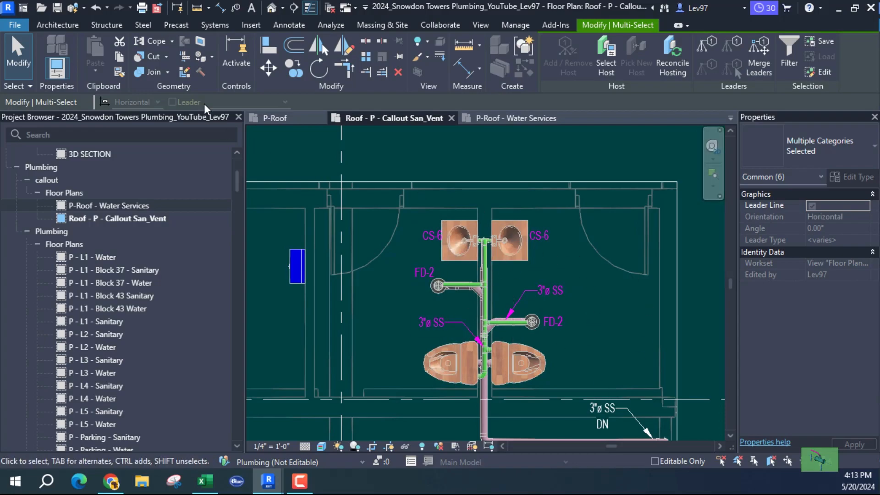
{"action": "left_click", "coordinate": [119, 55]}
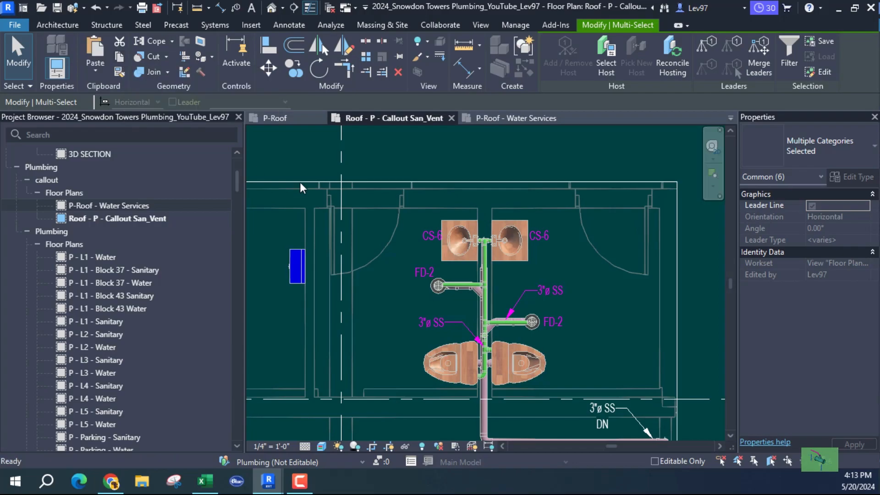
Paste the copied tags into the P-Roof - Water Services view, aligned to the current view.
{"action": "left_click", "coordinate": [518, 118]}
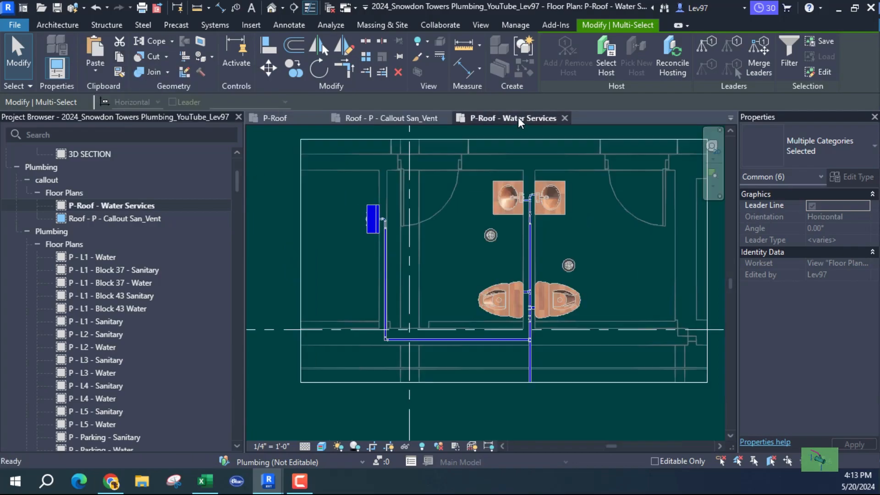
{"action": "left_click", "coordinate": [95, 69]}
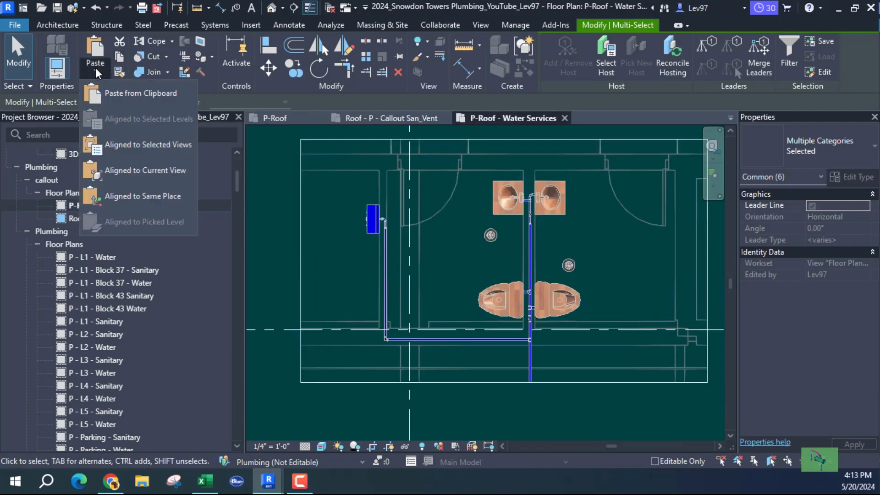
{"action": "left_click", "coordinate": [134, 170]}
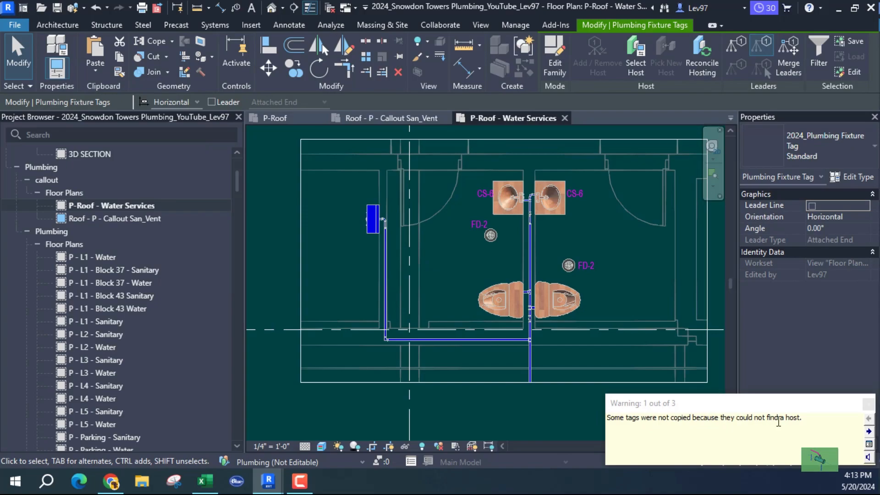
{"action": "left_click", "coordinate": [869, 403]}
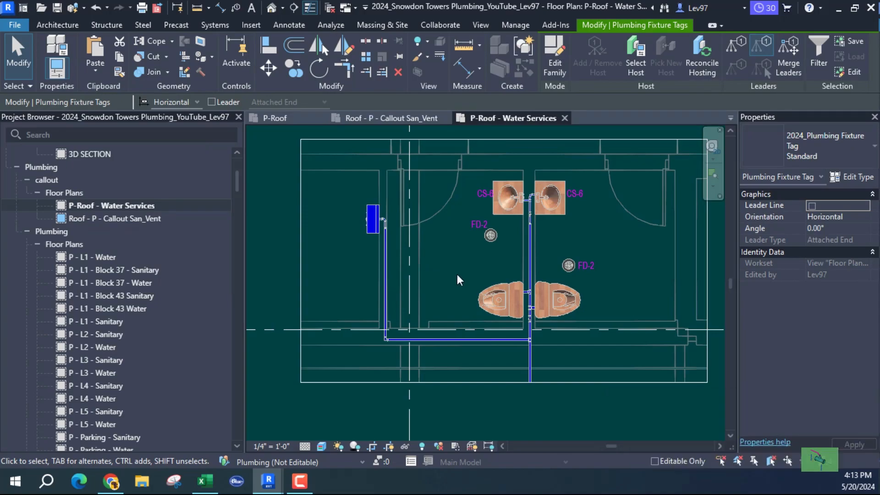
{"action": "left_click", "coordinate": [457, 275]}
Move the left sink's CS-6 tag slightly further left, clear of the fixture.
{"action": "middle_click_drag", "start_coordinate": [454, 274], "coordinate": [455, 296]}
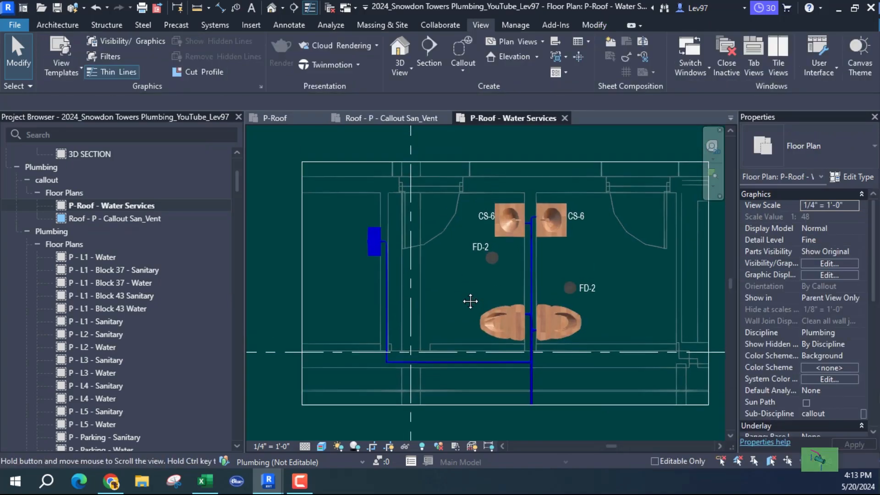
{"action": "left_click", "coordinate": [484, 223]}
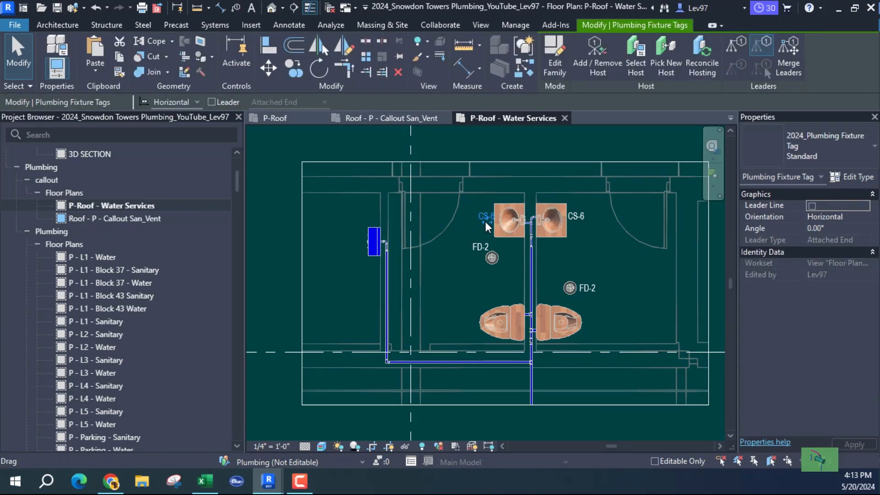
{"action": "left_click", "coordinate": [591, 249]}
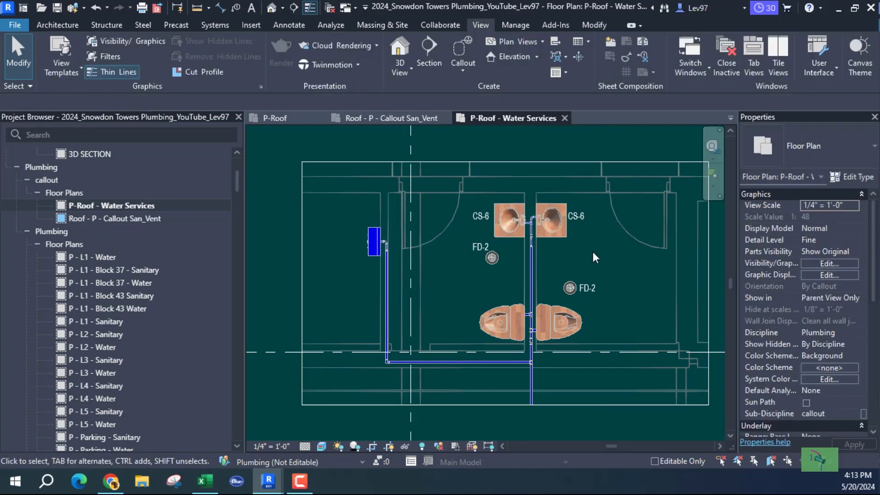